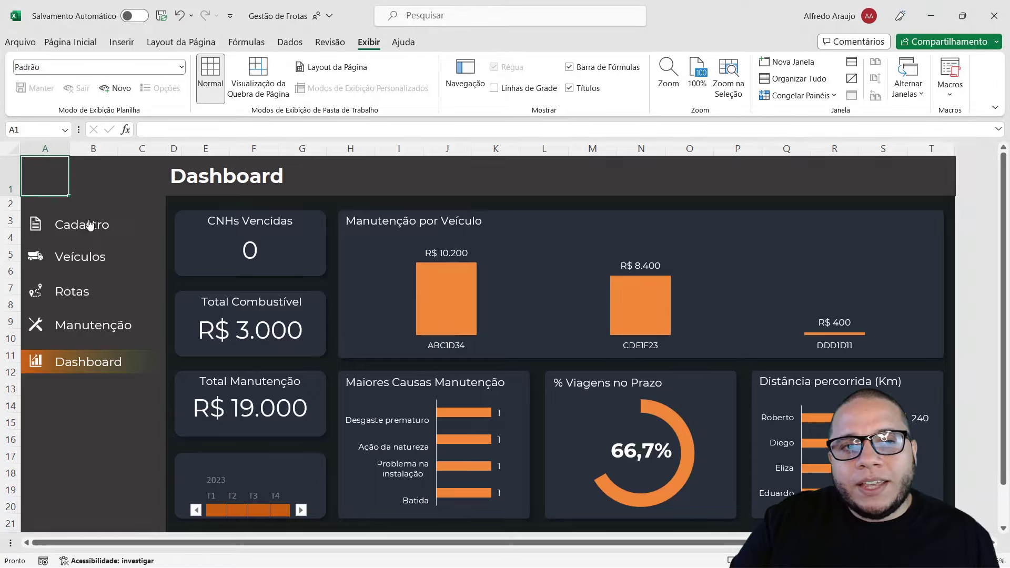
Tour the Cadastros, Veículos, Rotas, Manutenção and Dashboard sheets from the sidebar, ending on Cadastros.
{"action": "left_click", "coordinate": [89, 226]}
{"action": "left_click", "coordinate": [93, 259]}
{"action": "left_click", "coordinate": [87, 289]}
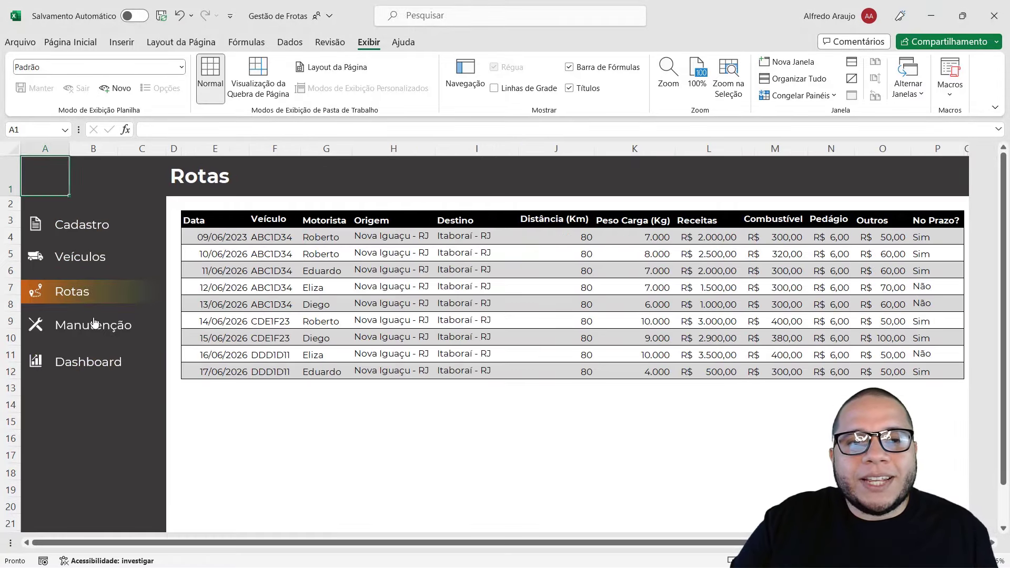
{"action": "left_click", "coordinate": [95, 334]}
{"action": "left_click", "coordinate": [113, 367]}
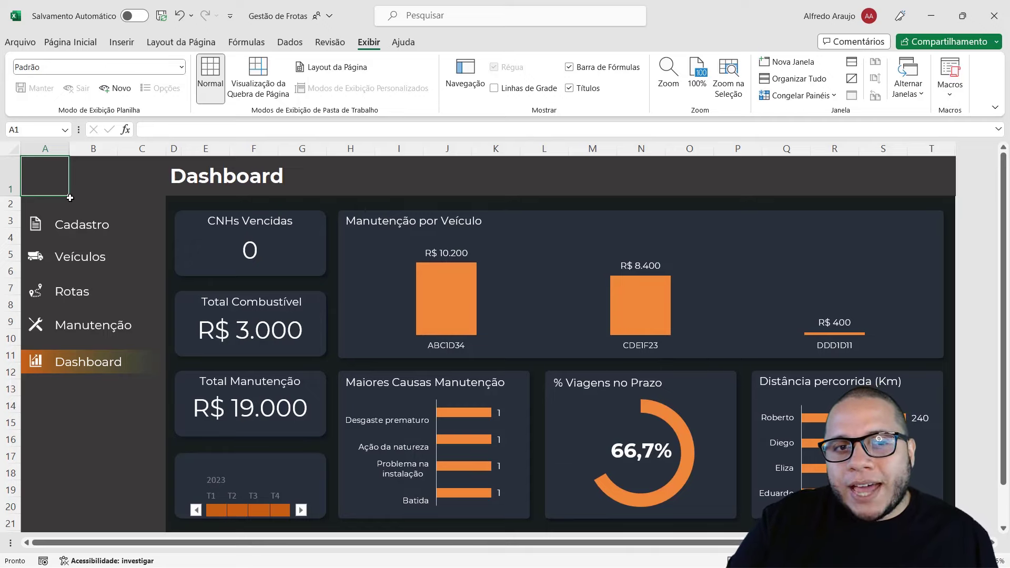
{"action": "left_click", "coordinate": [82, 220]}
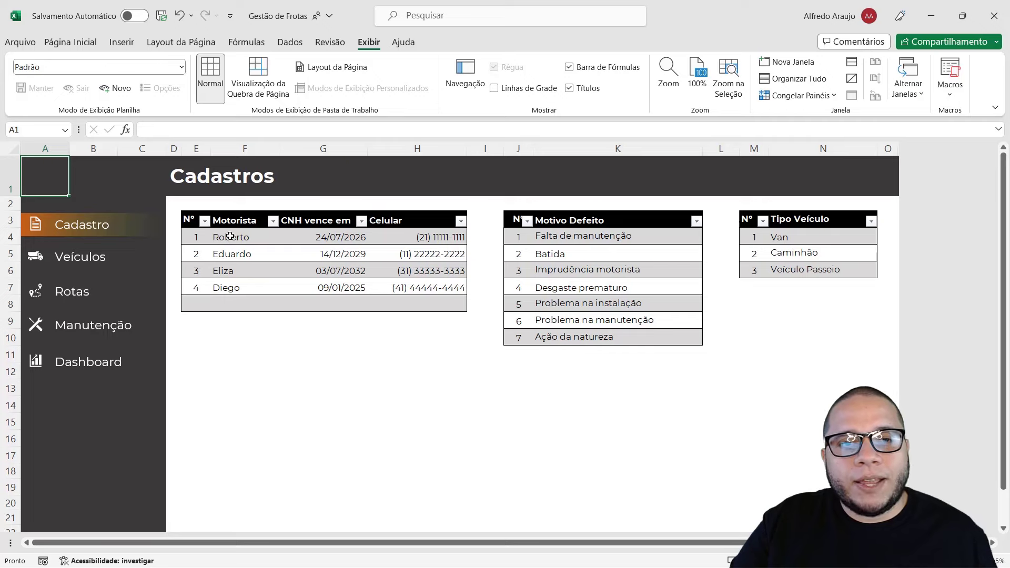
{"action": "mouse_move", "coordinate": [223, 238]}
{"action": "left_mouse_down"}
{"action": "mouse_move", "coordinate": [232, 325]}
{"action": "mouse_move", "coordinate": [232, 305]}
{"action": "left_mouse_up"}
{"action": "left_click_drag", "start_coordinate": [317, 236], "coordinate": [323, 324]}
{"action": "left_click_drag", "start_coordinate": [427, 241], "coordinate": [421, 271]}
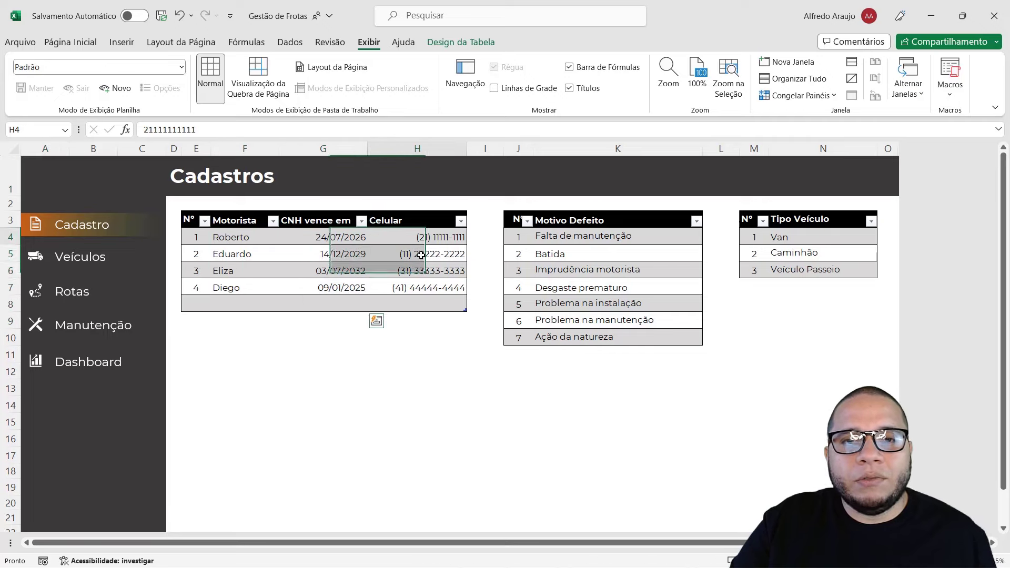
{"action": "left_click", "coordinate": [416, 288]}
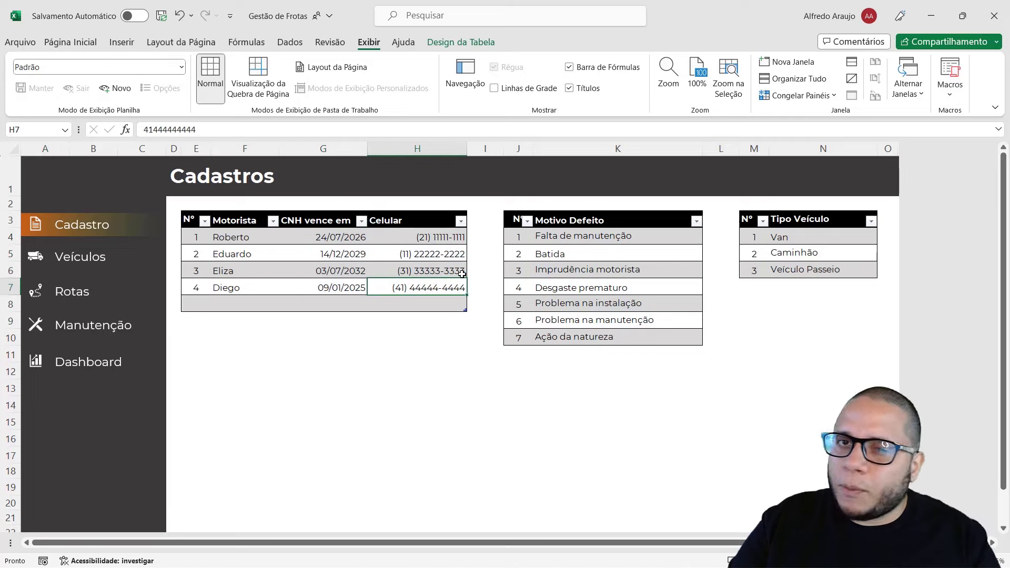
{"action": "left_click", "coordinate": [324, 233]}
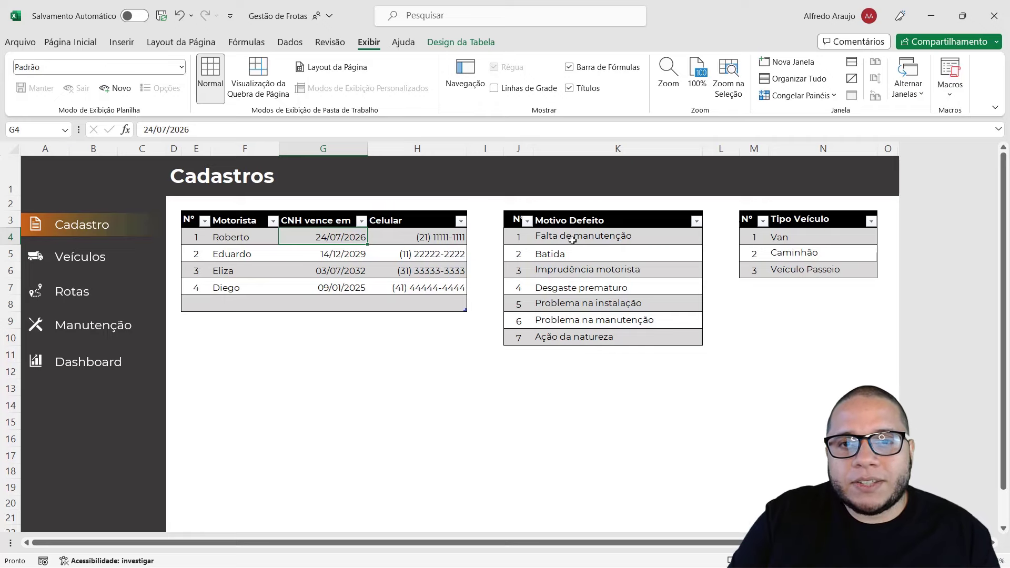
Review the Motivo Defeito list and the Van, Caminhão and Veículo Passeio vehicle types.
{"action": "left_click_drag", "start_coordinate": [571, 241], "coordinate": [571, 337]}
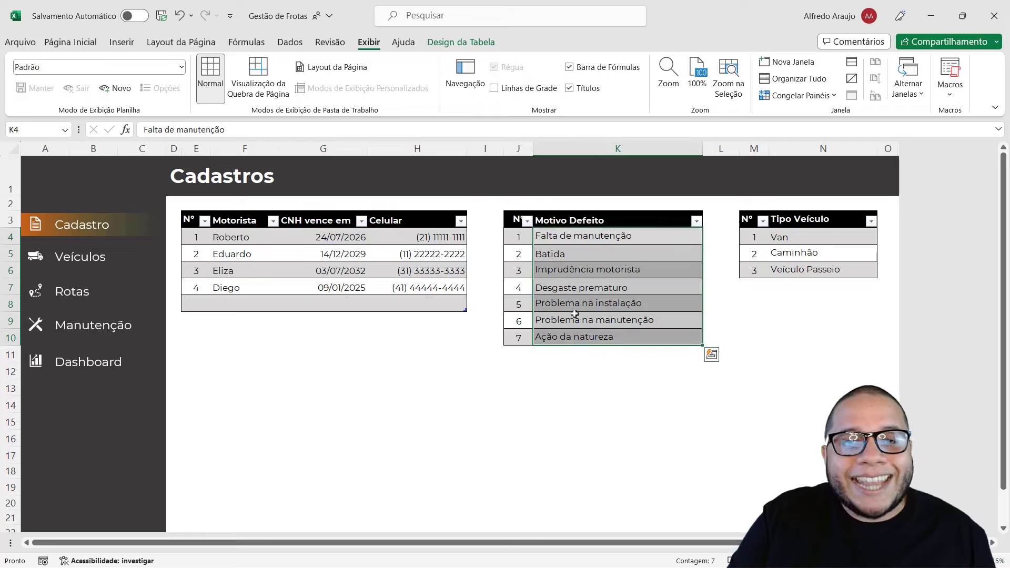
{"action": "left_click", "coordinate": [571, 310]}
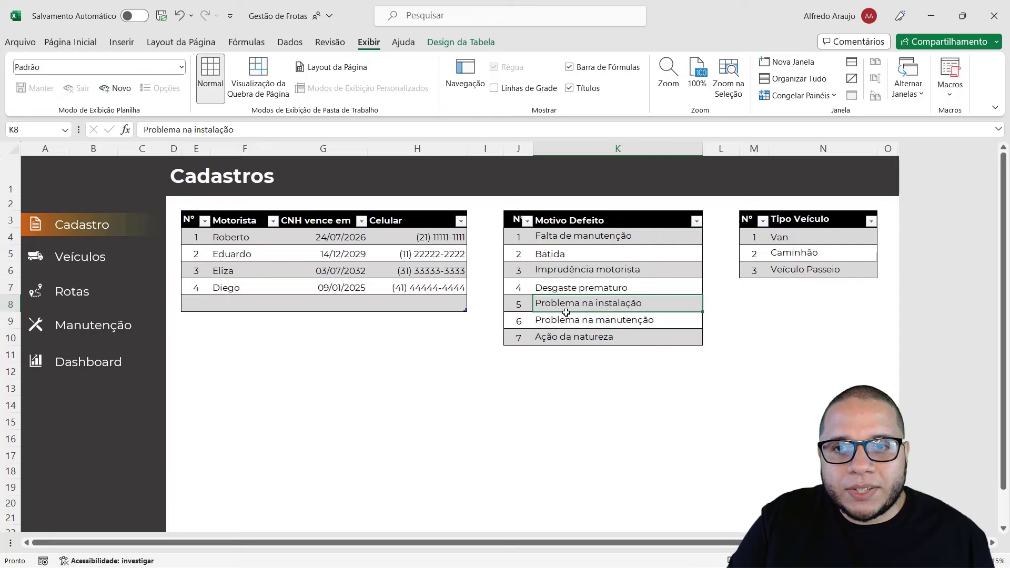
{"action": "left_click_drag", "start_coordinate": [779, 236], "coordinate": [807, 286]}
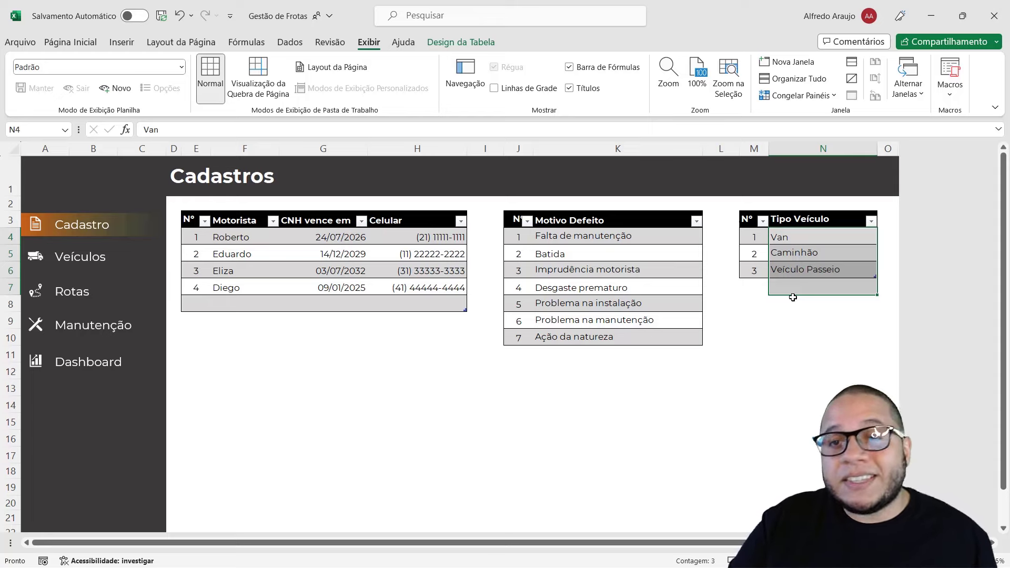
{"action": "left_click", "coordinate": [792, 239]}
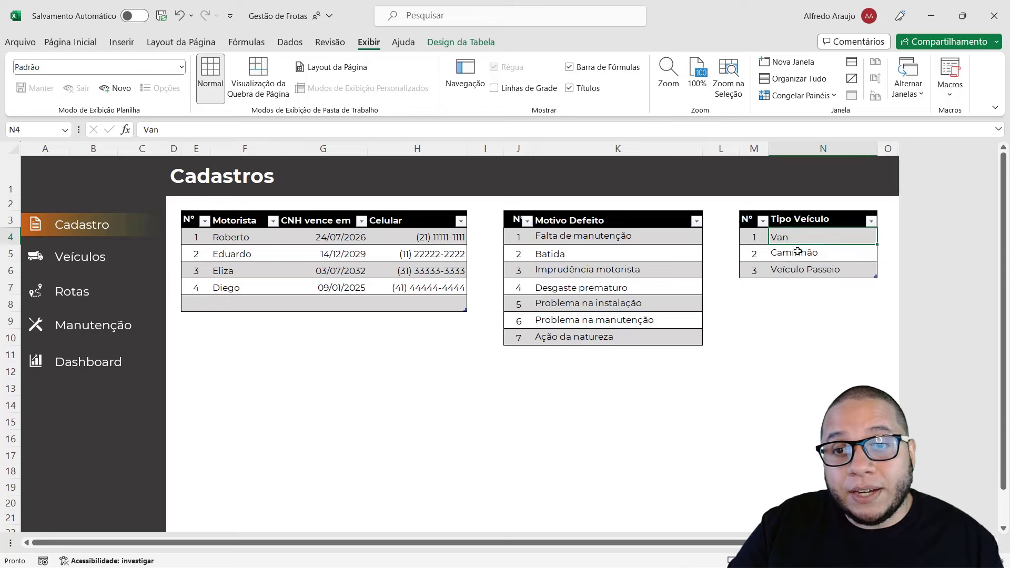
{"action": "left_click", "coordinate": [797, 252]}
{"action": "left_click", "coordinate": [801, 271]}
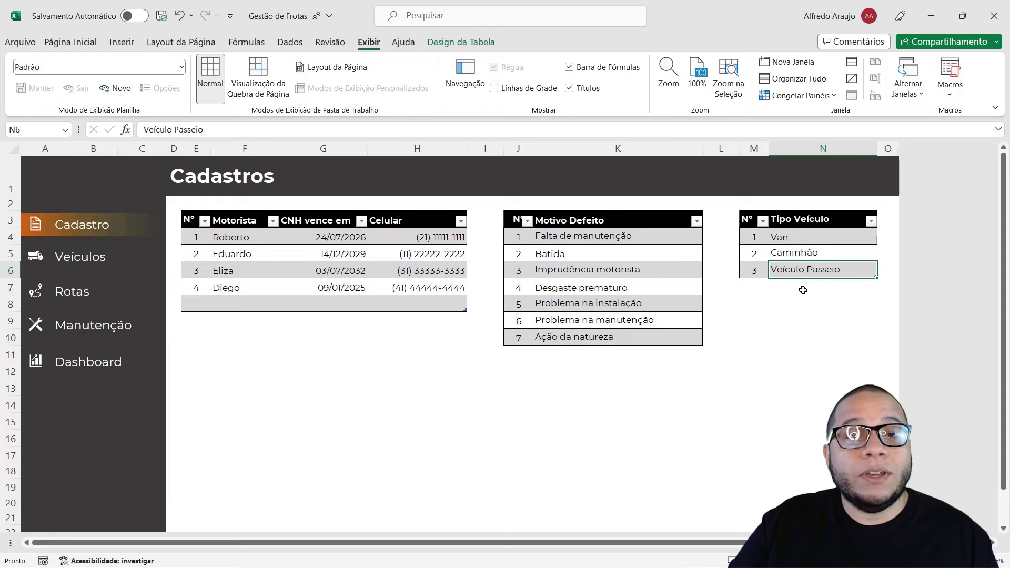
{"action": "left_click", "coordinate": [802, 289]}
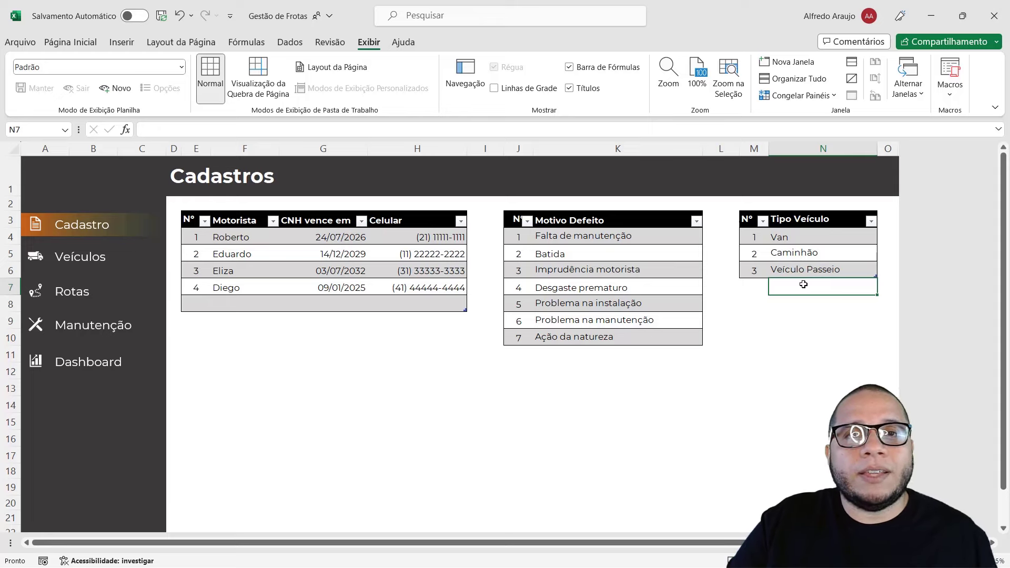
Select the three vehicle types and all seven defect reasons, then go to the Veículos sheet.
{"action": "left_click_drag", "start_coordinate": [800, 237], "coordinate": [797, 274]}
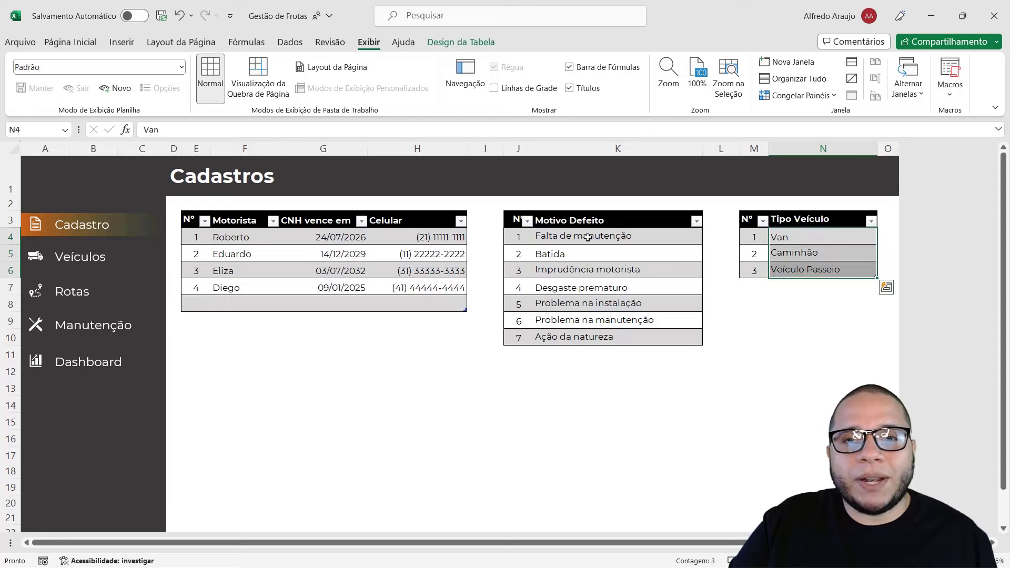
{"action": "left_click_drag", "start_coordinate": [587, 237], "coordinate": [560, 333]}
{"action": "left_click", "coordinate": [283, 292]}
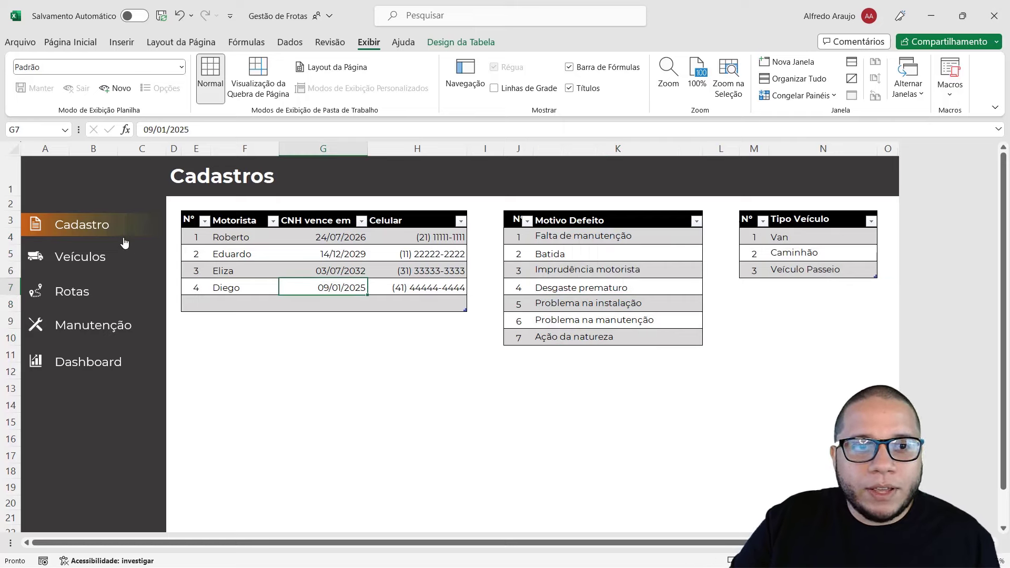
{"action": "left_click", "coordinate": [72, 266]}
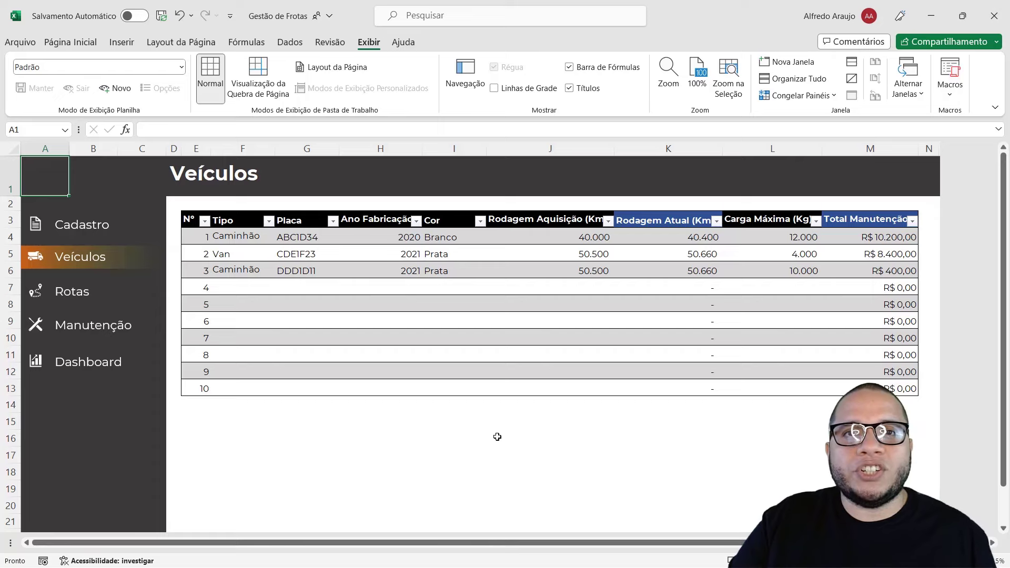
{"action": "left_click", "coordinate": [58, 226]}
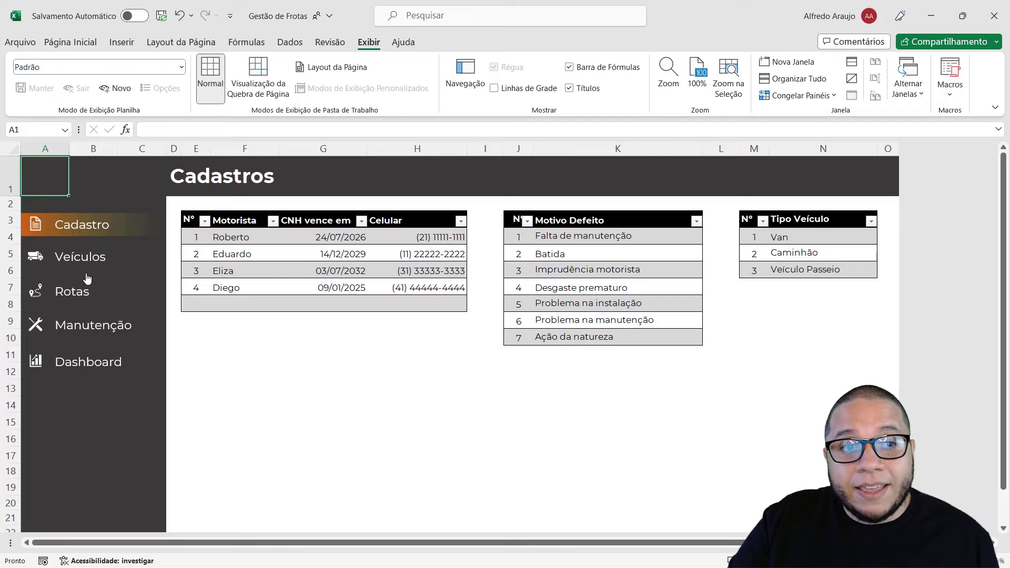
{"action": "left_click", "coordinate": [62, 267]}
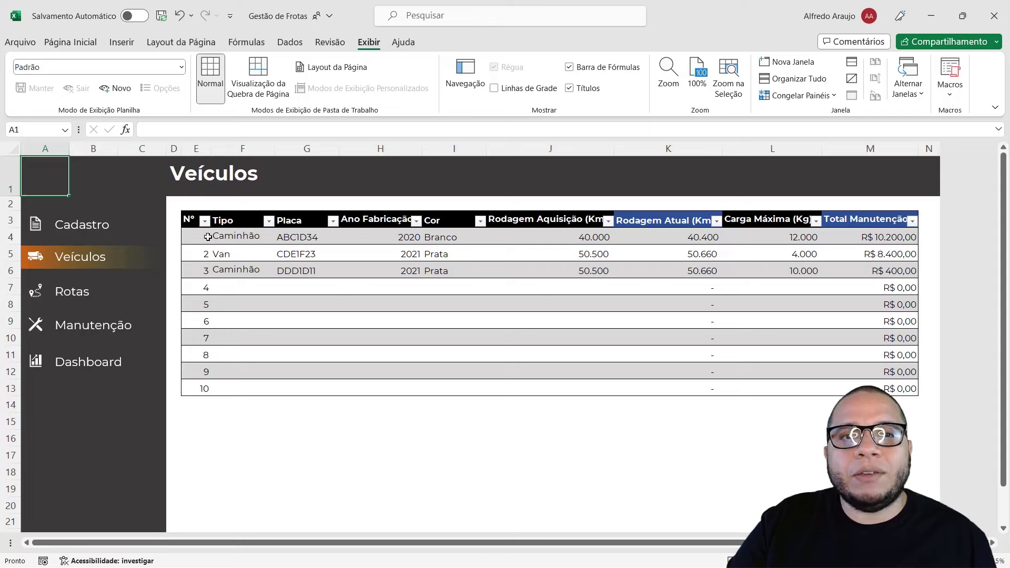
{"action": "left_click", "coordinate": [225, 237]}
{"action": "left_click", "coordinate": [240, 269]}
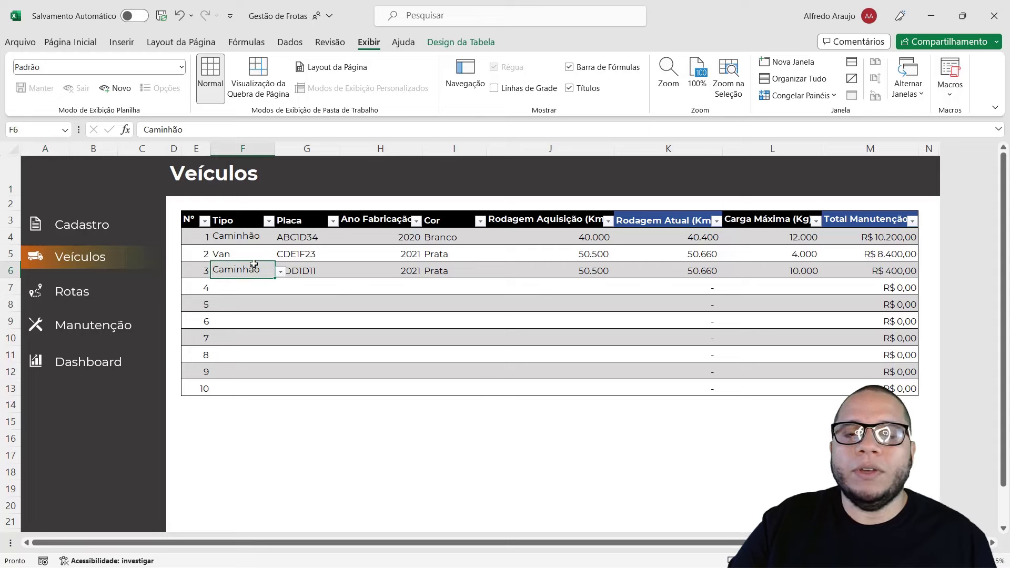
{"action": "left_click", "coordinate": [238, 253]}
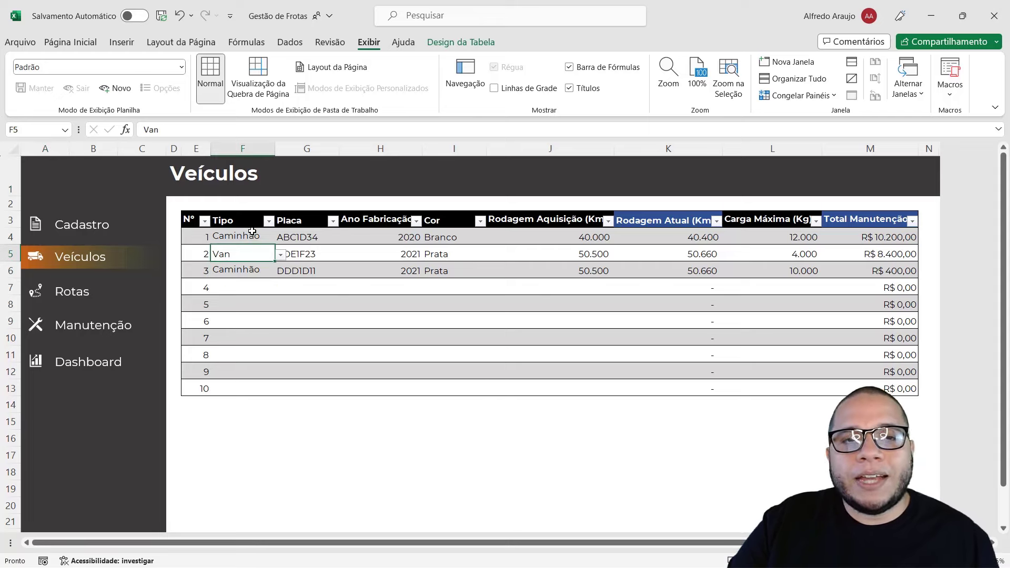
{"action": "left_click_drag", "start_coordinate": [232, 221], "coordinate": [232, 336]}
{"action": "left_click", "coordinate": [231, 268]}
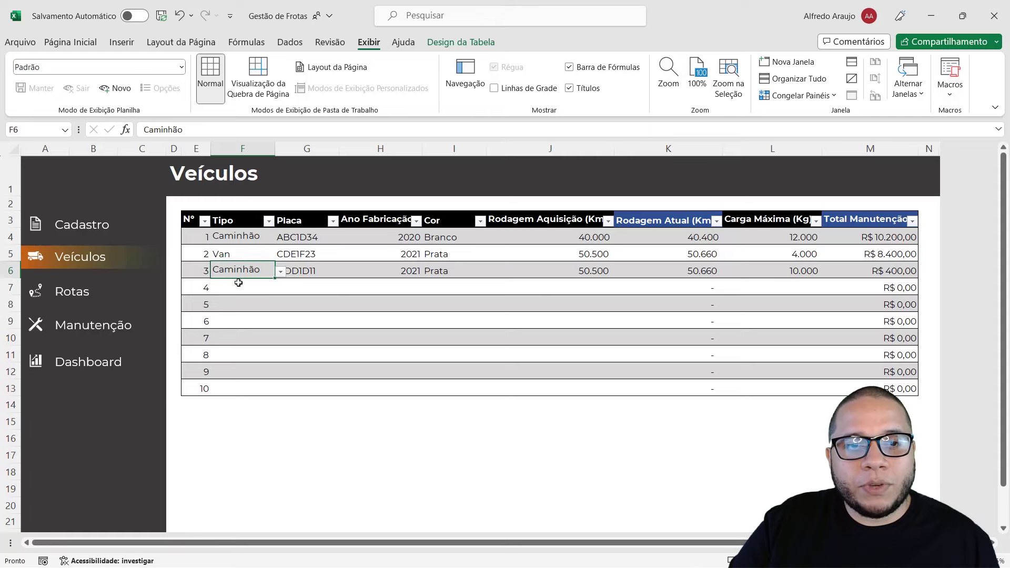
{"action": "left_click", "coordinate": [239, 287]}
{"action": "left_click", "coordinate": [280, 289]}
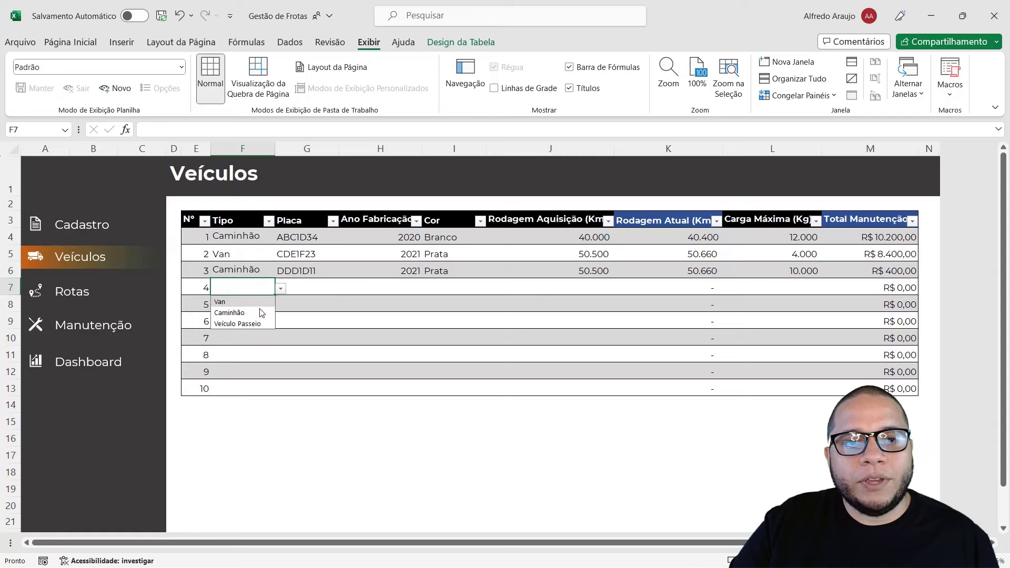
{"action": "left_click", "coordinate": [280, 290]}
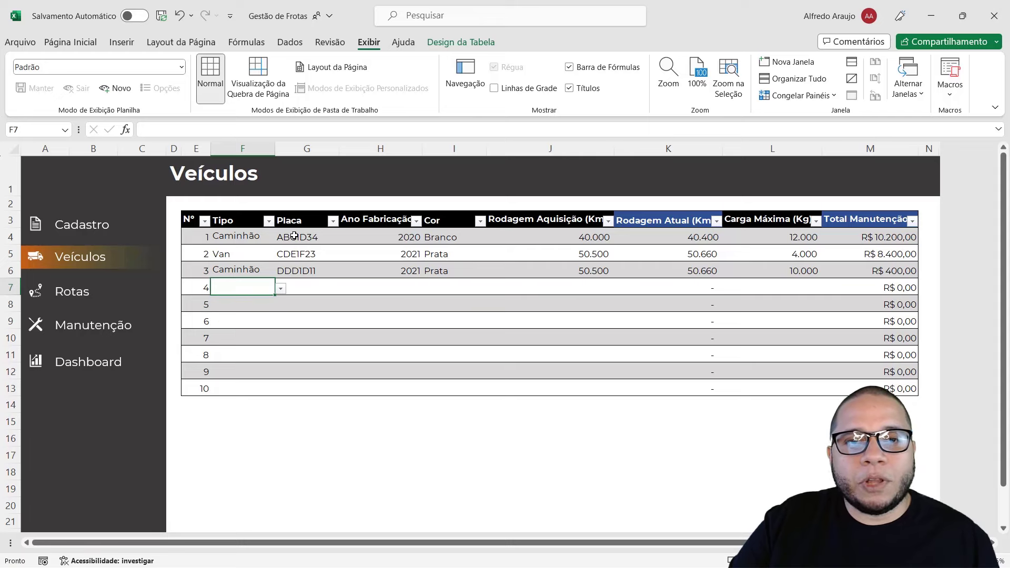
{"action": "left_click", "coordinate": [295, 236]}
{"action": "left_click", "coordinate": [385, 236]}
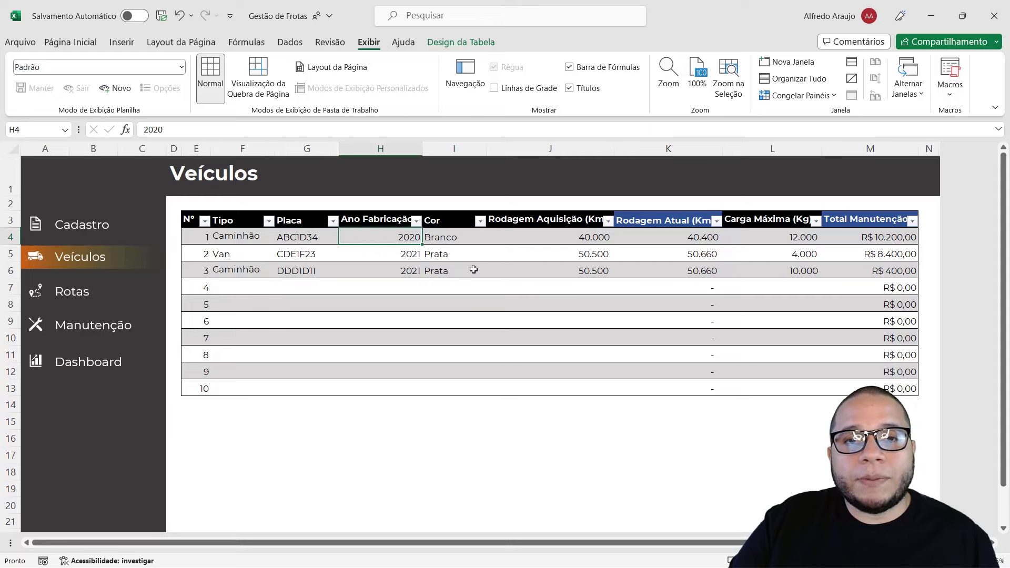
{"action": "left_click", "coordinate": [467, 231]}
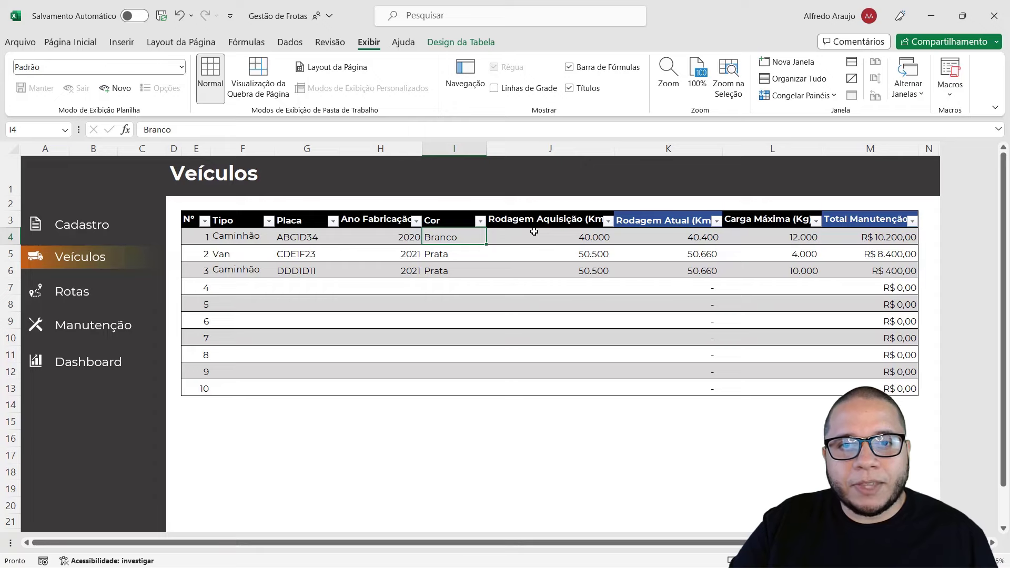
{"action": "left_click_drag", "start_coordinate": [535, 233], "coordinate": [530, 276]}
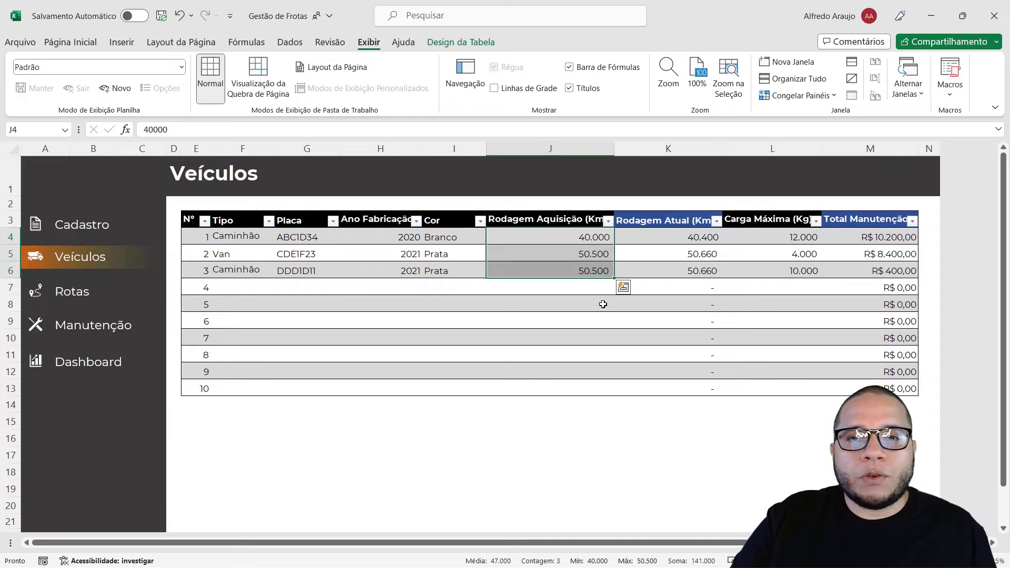
{"action": "left_click", "coordinate": [661, 266]}
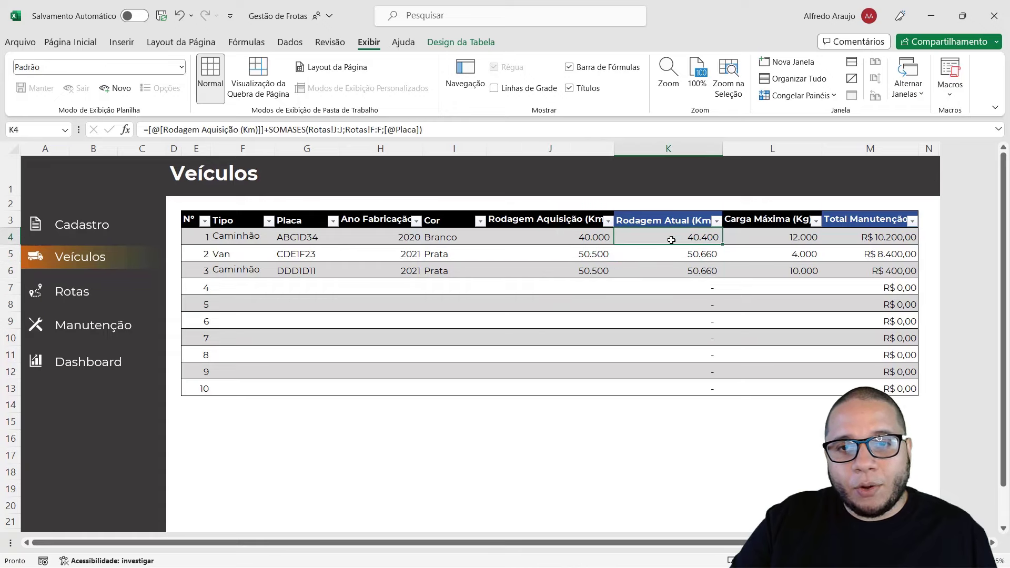
{"action": "left_click_drag", "start_coordinate": [670, 236], "coordinate": [665, 271]}
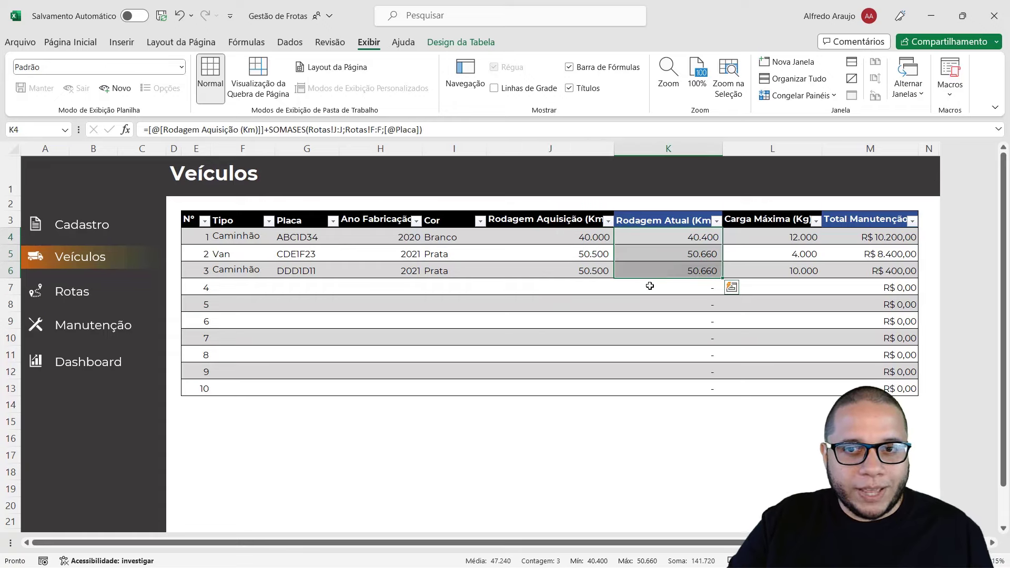
{"action": "left_click", "coordinate": [568, 237]}
{"action": "left_click_drag", "start_coordinate": [566, 248], "coordinate": [568, 267]}
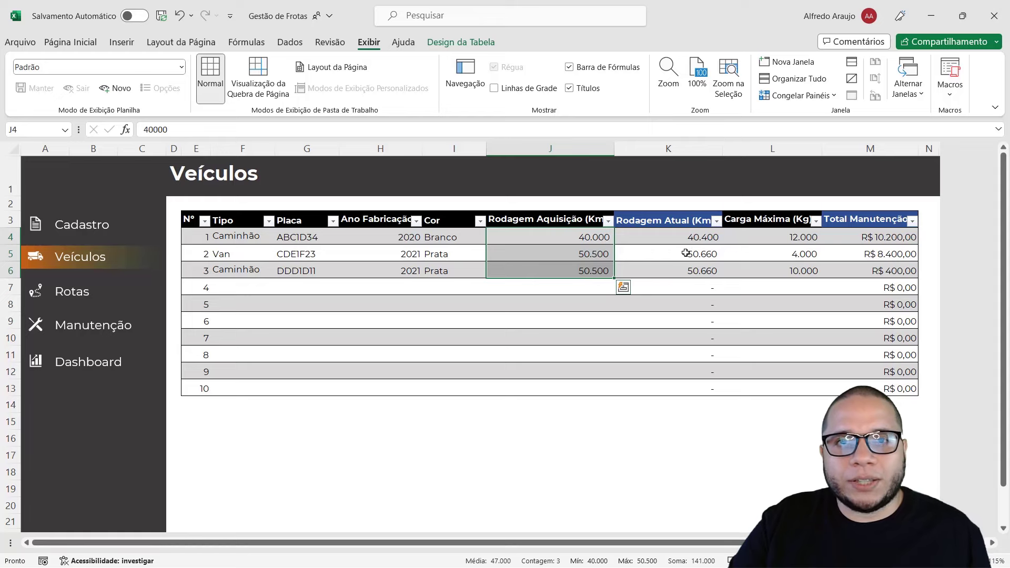
{"action": "left_click", "coordinate": [748, 237]}
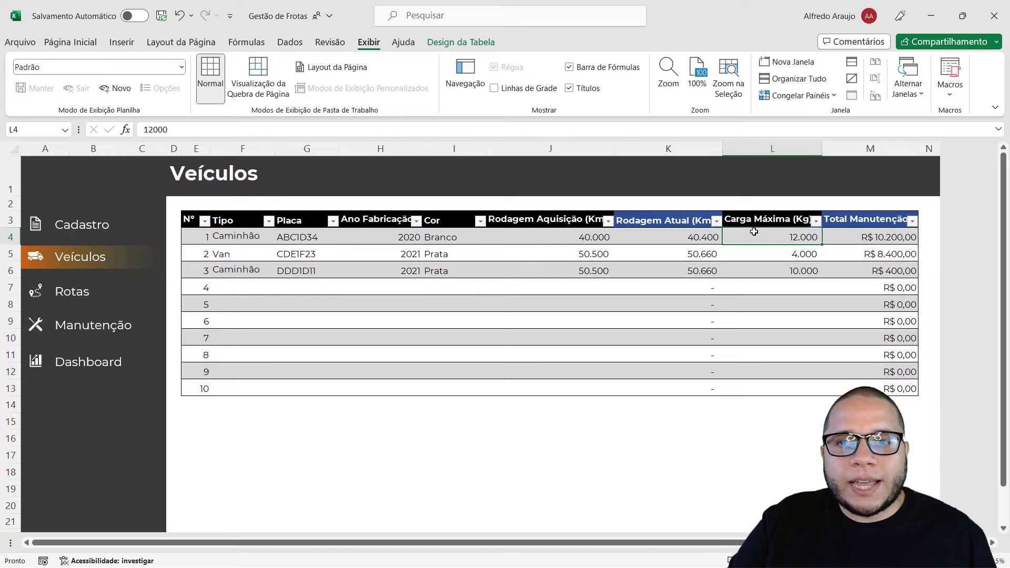
{"action": "left_click_drag", "start_coordinate": [861, 240], "coordinate": [856, 269]}
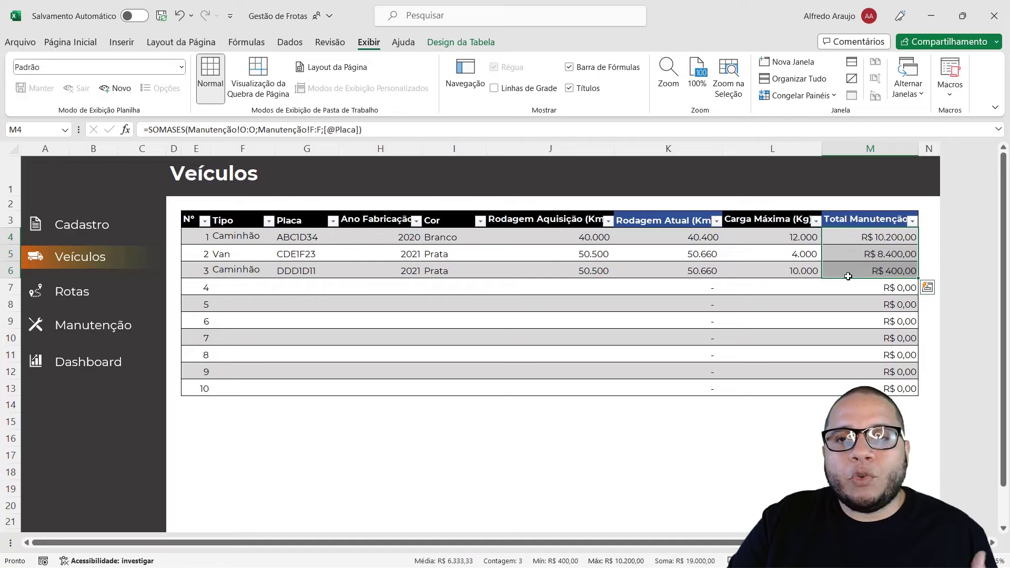
{"action": "left_click", "coordinate": [834, 365]}
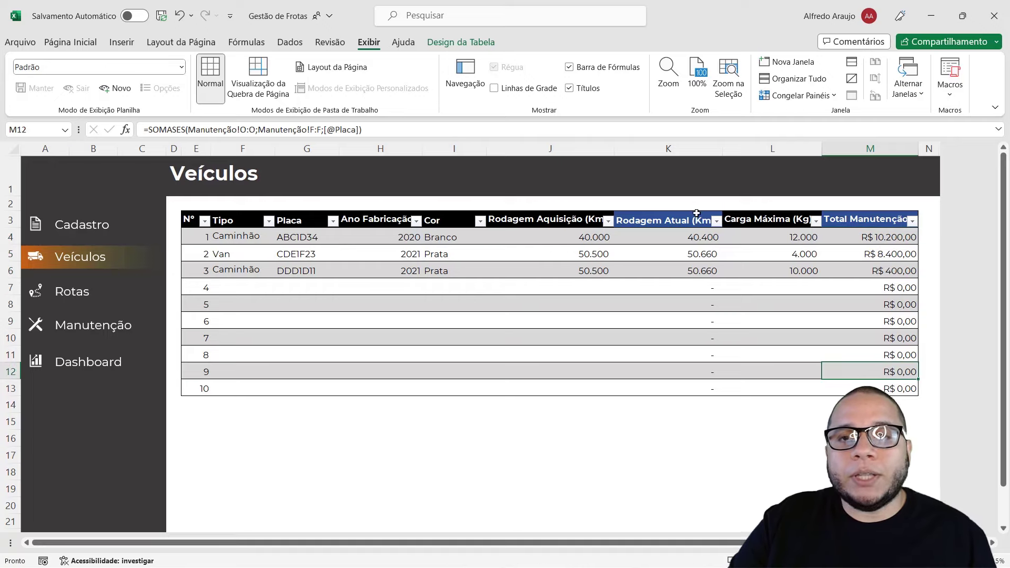
{"action": "left_click", "coordinate": [679, 220]}
{"action": "left_click", "coordinate": [894, 211]}
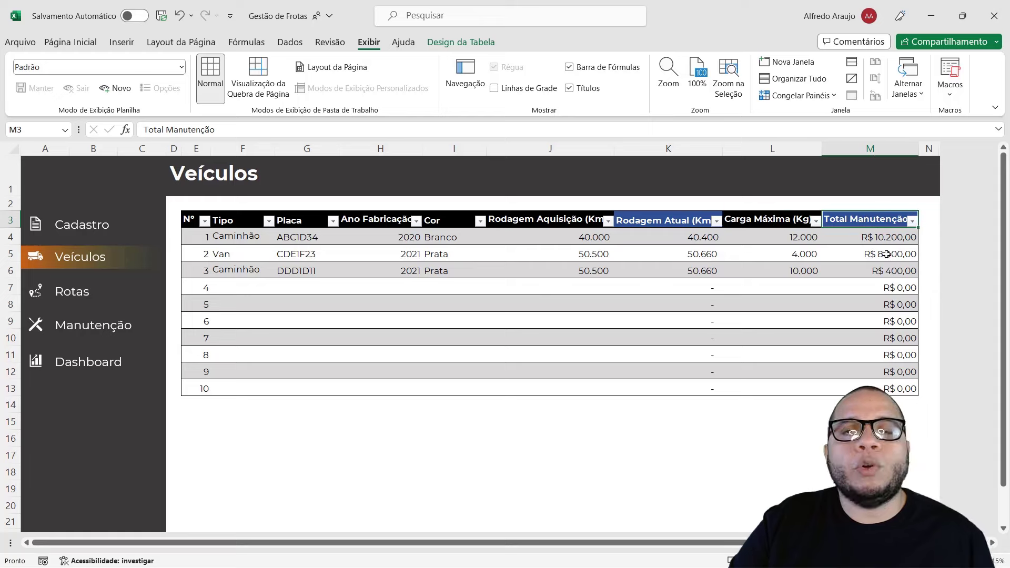
{"action": "left_click", "coordinate": [656, 241]}
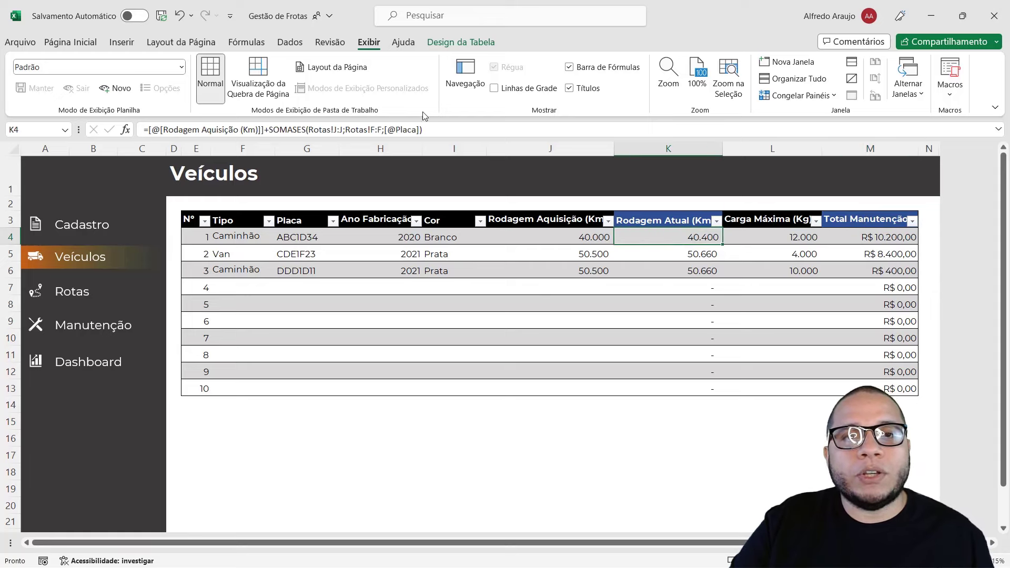
{"action": "left_click", "coordinate": [902, 242]}
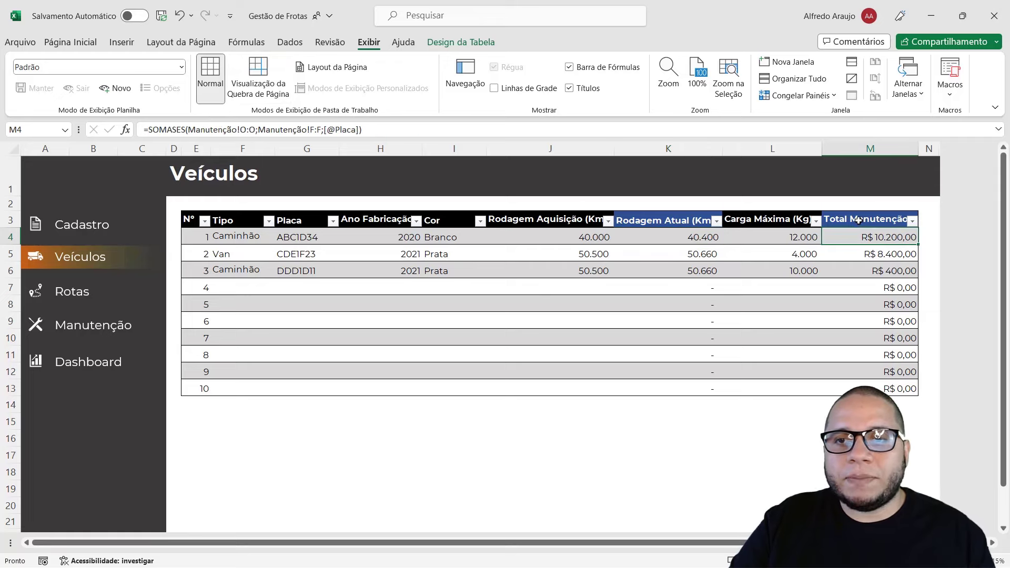
{"action": "left_click_drag", "start_coordinate": [858, 220], "coordinate": [856, 317]}
{"action": "left_click", "coordinate": [514, 232]}
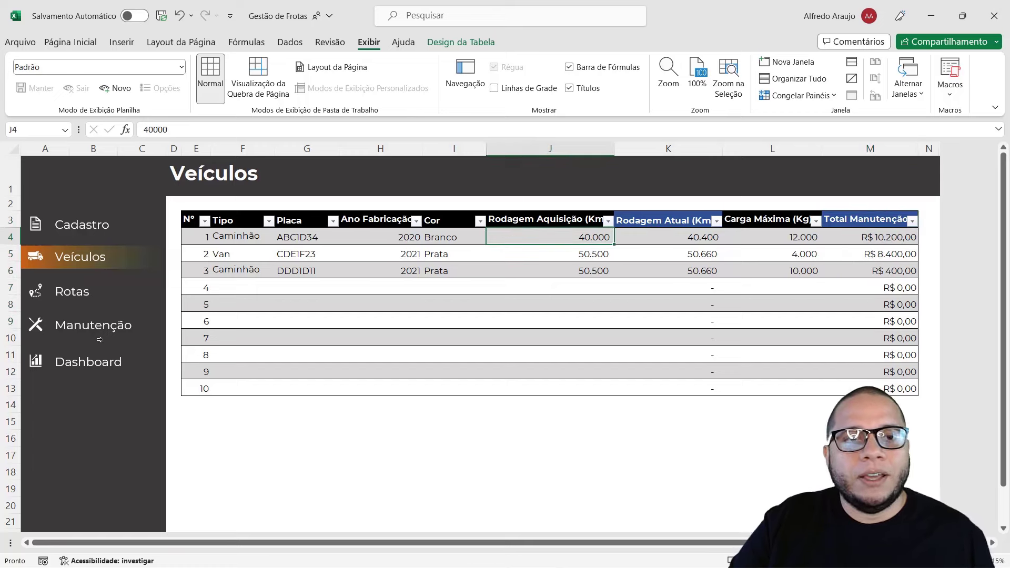
Switch through the Rotas, Cadastros and Veículos sheets, finishing on Rotas.
{"action": "left_click", "coordinate": [69, 303]}
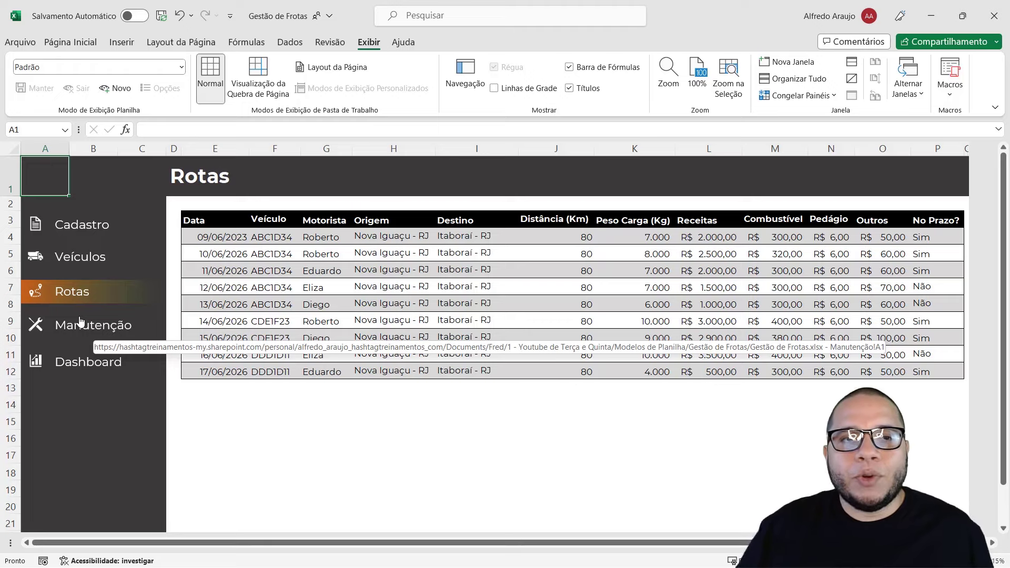
{"action": "left_click", "coordinate": [93, 225]}
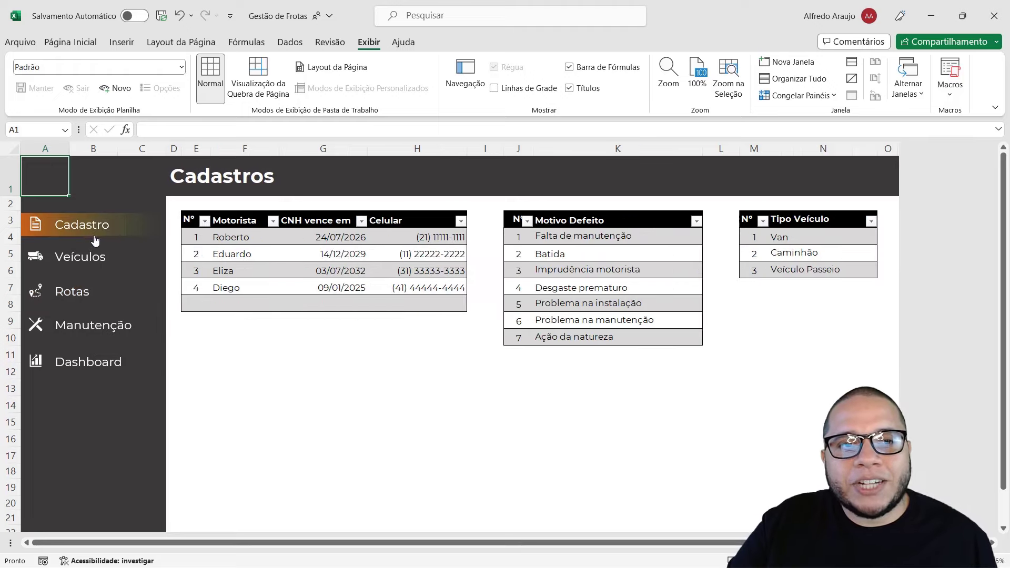
{"action": "left_click", "coordinate": [96, 266]}
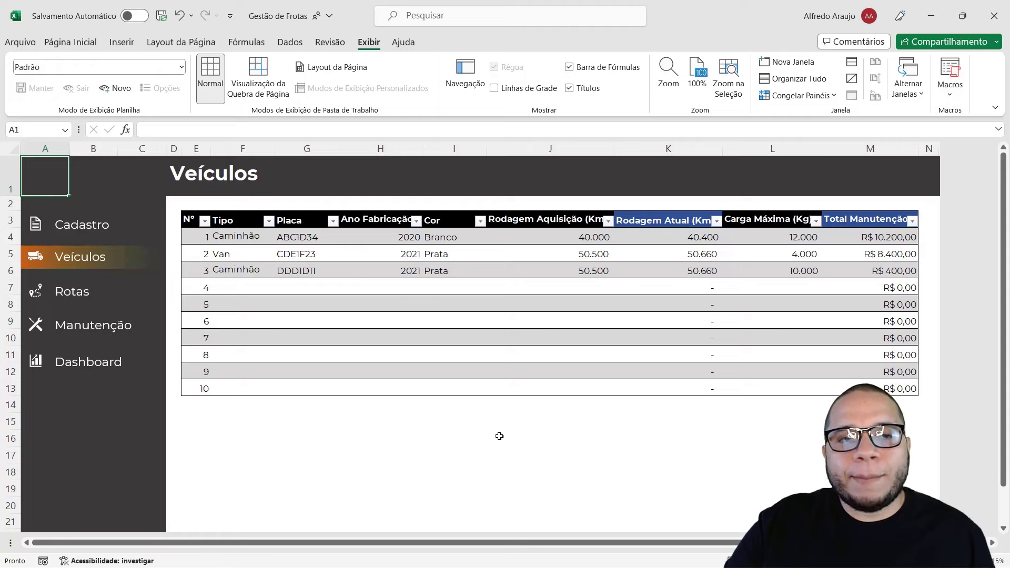
{"action": "left_click", "coordinate": [61, 297]}
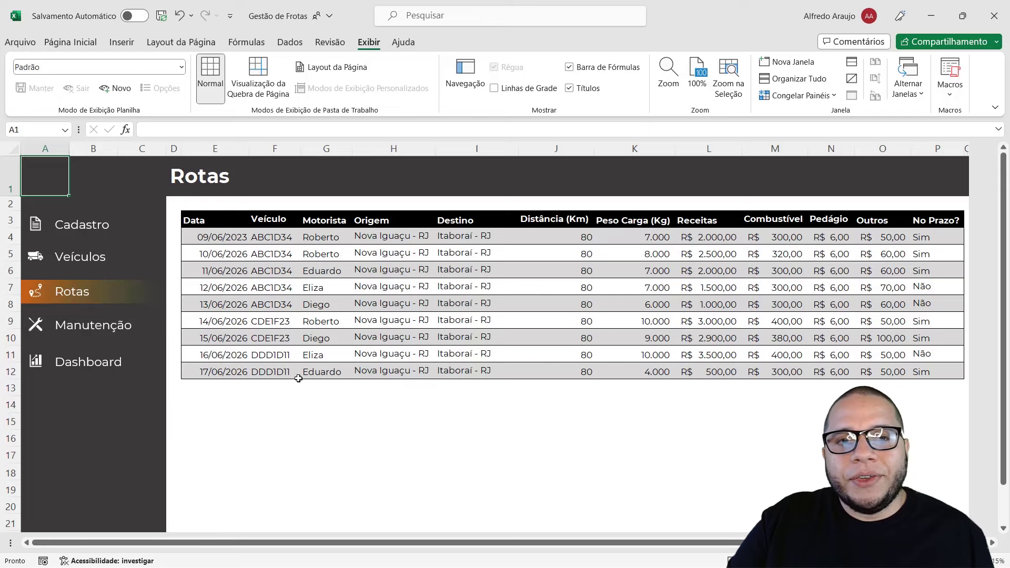
{"action": "left_click_drag", "start_coordinate": [223, 237], "coordinate": [216, 374]}
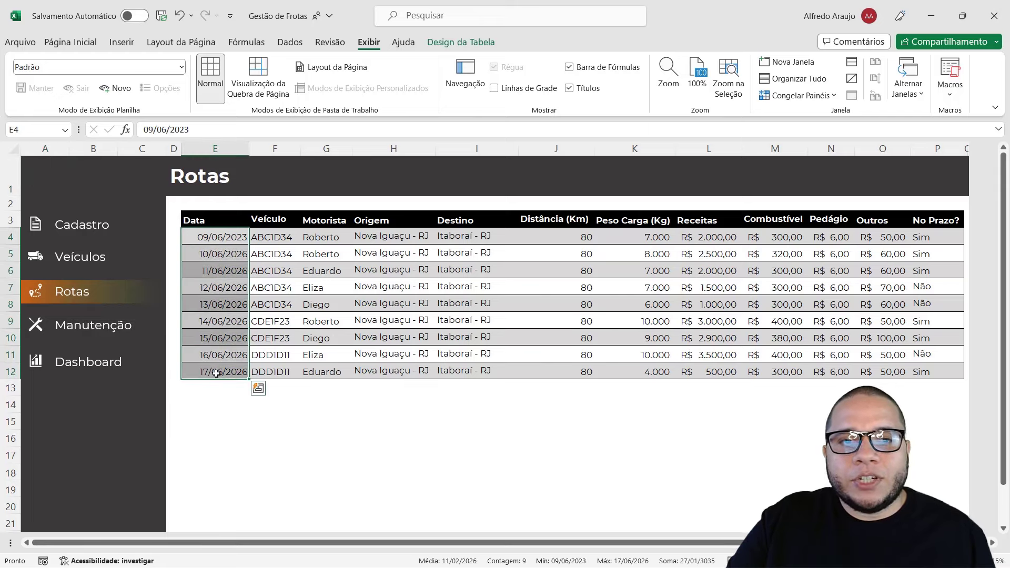
{"action": "left_click", "coordinate": [271, 236]}
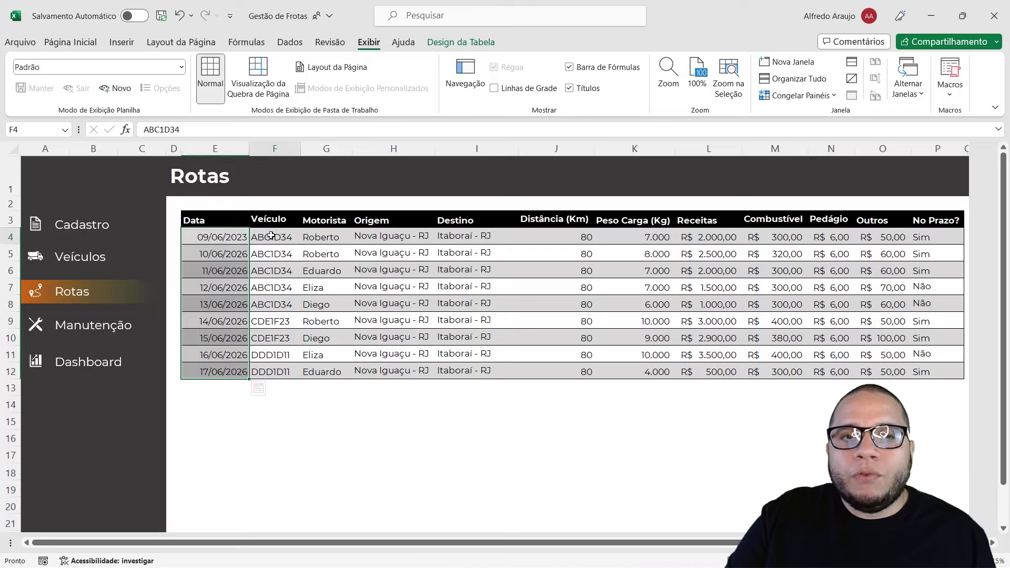
{"action": "left_click", "coordinate": [333, 239]}
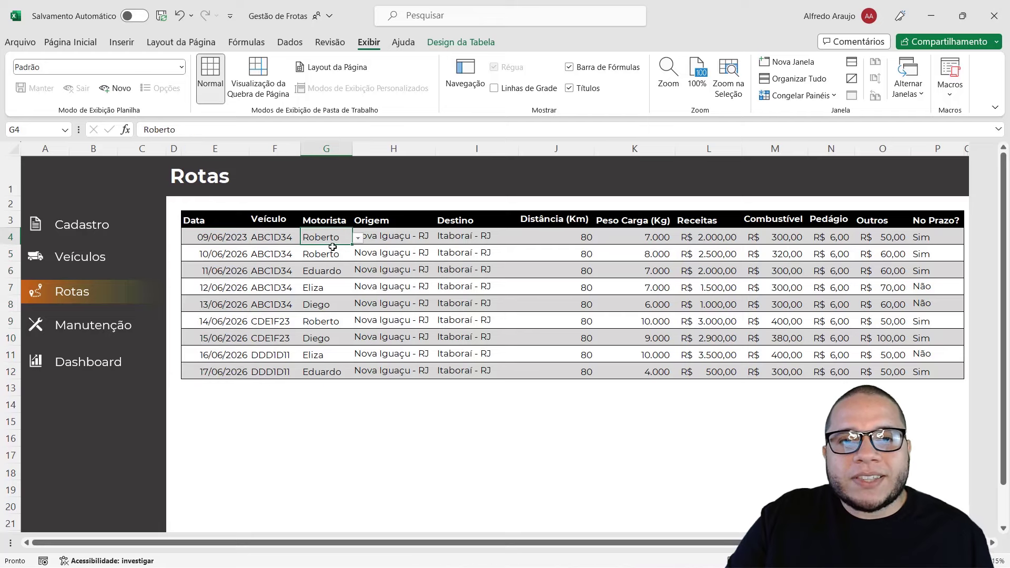
{"action": "left_click", "coordinate": [400, 254]}
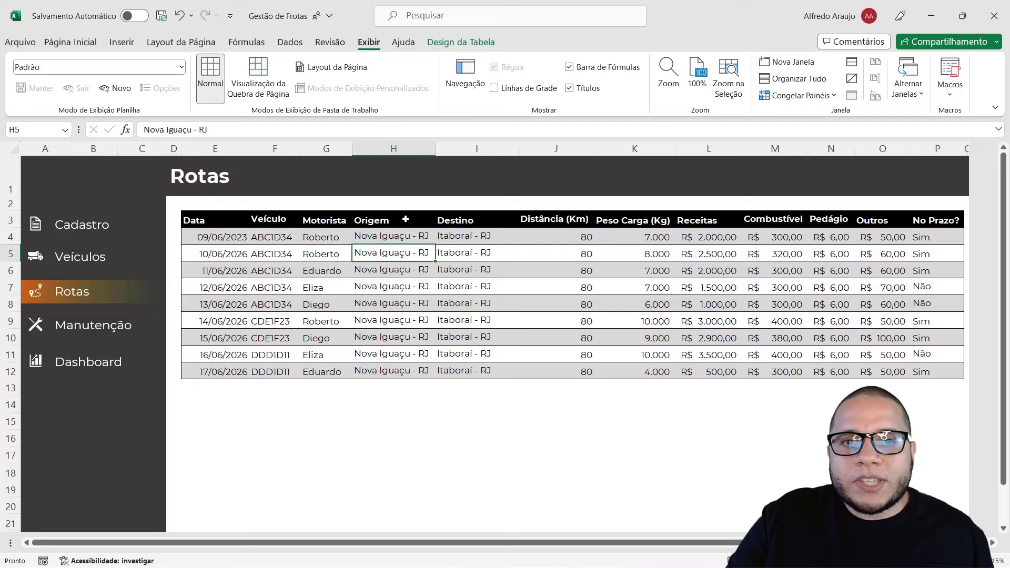
{"action": "left_click_drag", "start_coordinate": [411, 219], "coordinate": [413, 304]}
{"action": "left_click_drag", "start_coordinate": [454, 220], "coordinate": [457, 305]}
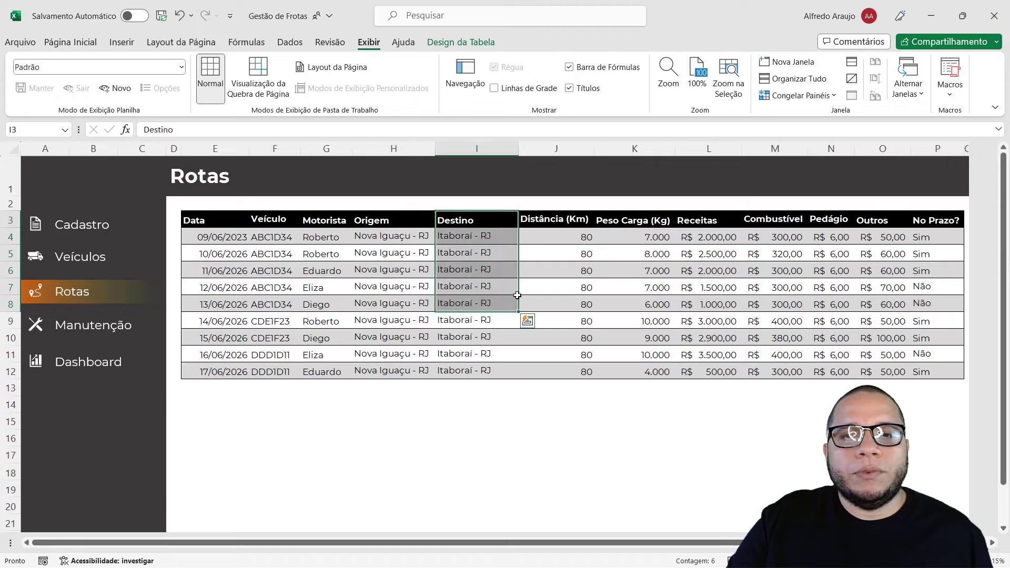
{"action": "left_click", "coordinate": [544, 243]}
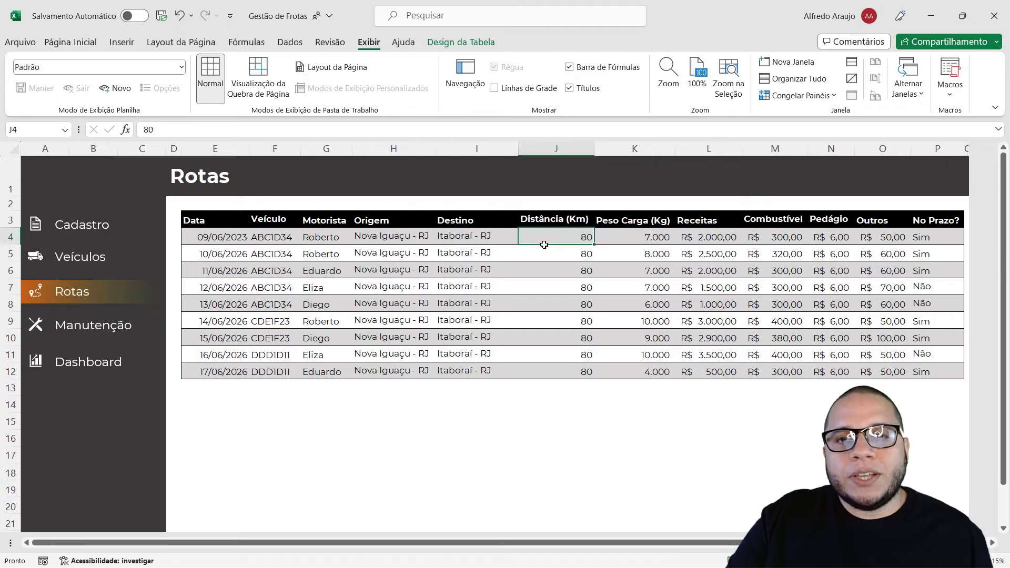
{"action": "left_click", "coordinate": [646, 244]}
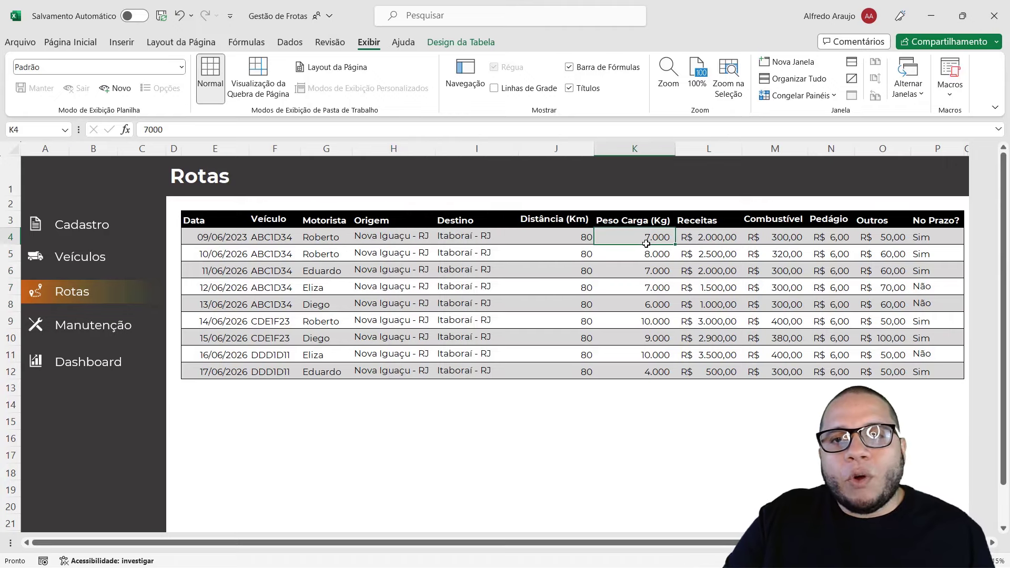
{"action": "left_click", "coordinate": [700, 239]}
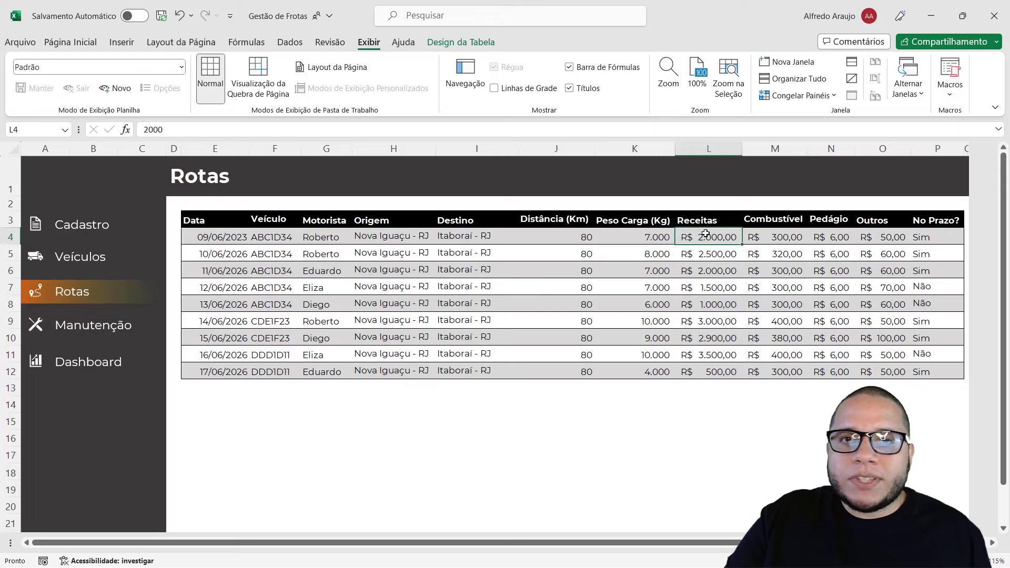
{"action": "left_click", "coordinate": [223, 235]}
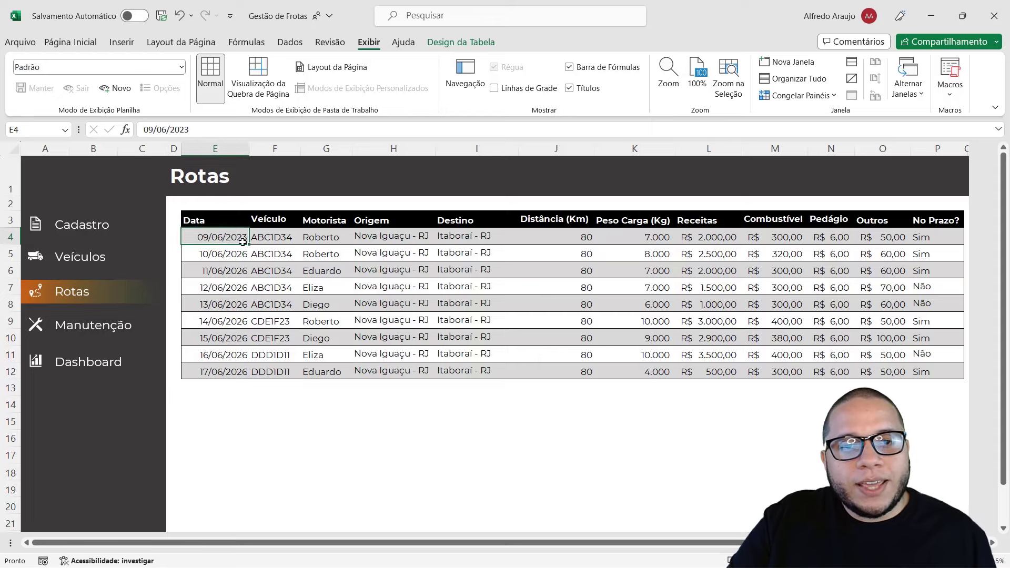
{"action": "left_click_drag", "start_coordinate": [232, 235], "coordinate": [549, 239]}
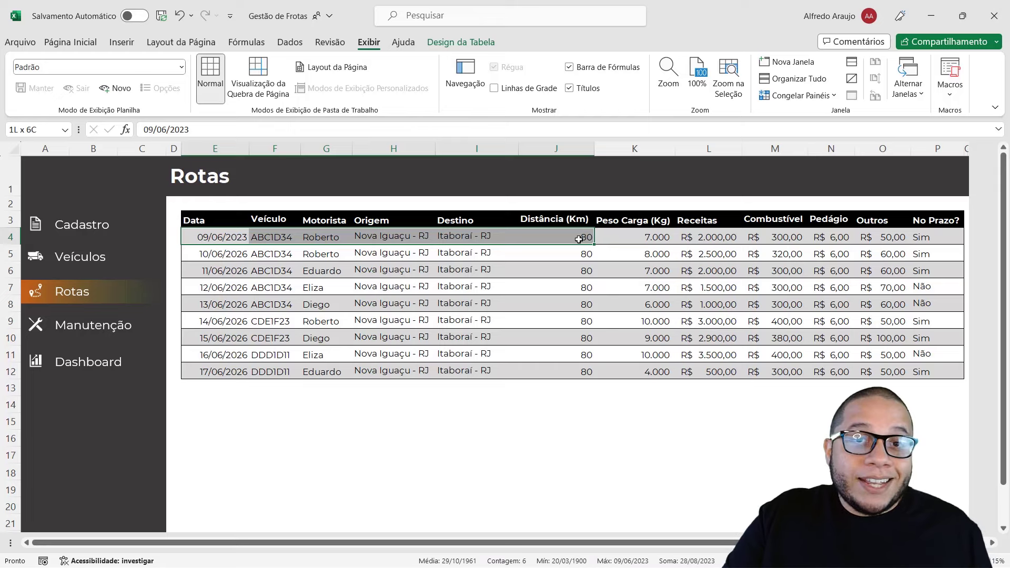
{"action": "left_click_drag", "start_coordinate": [574, 237], "coordinate": [745, 244]}
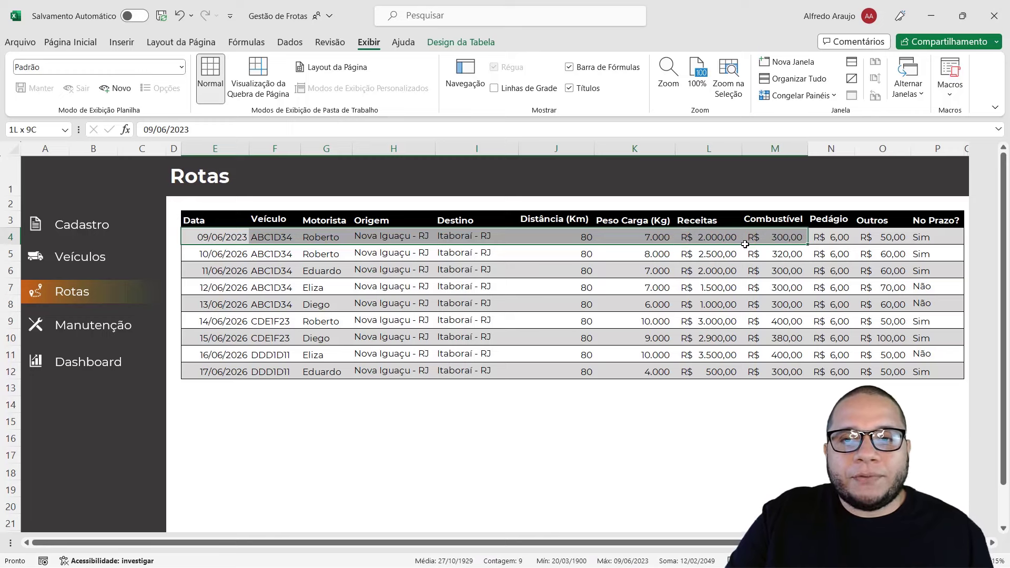
{"action": "left_click_drag", "start_coordinate": [745, 244], "coordinate": [724, 240]}
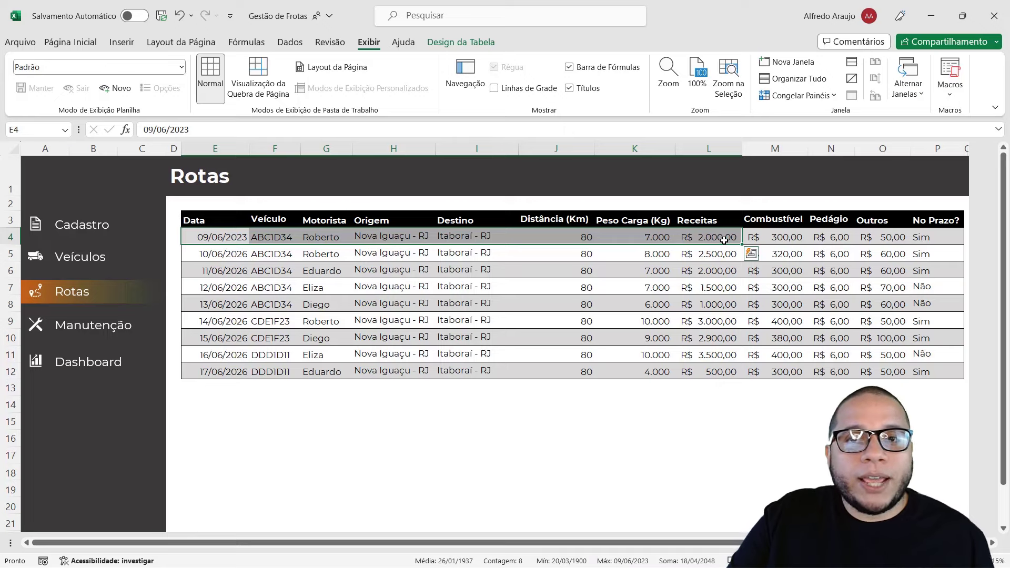
Inspect the first trip's fuel, toll and other costs and its Sim/Não on-time dropdown, unchanged.
{"action": "left_click", "coordinate": [767, 238]}
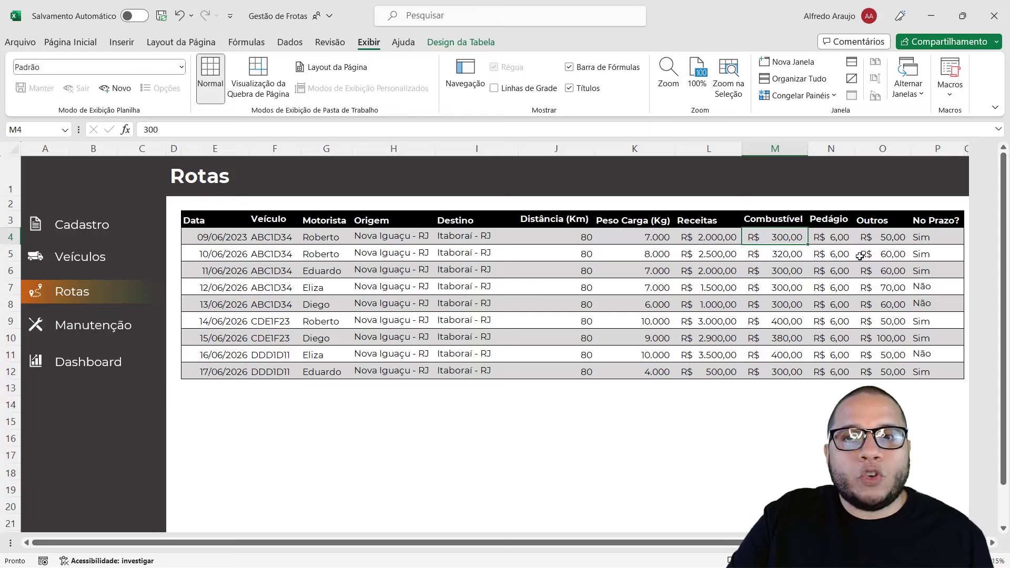
{"action": "left_click", "coordinate": [840, 242]}
{"action": "left_click", "coordinate": [882, 241]}
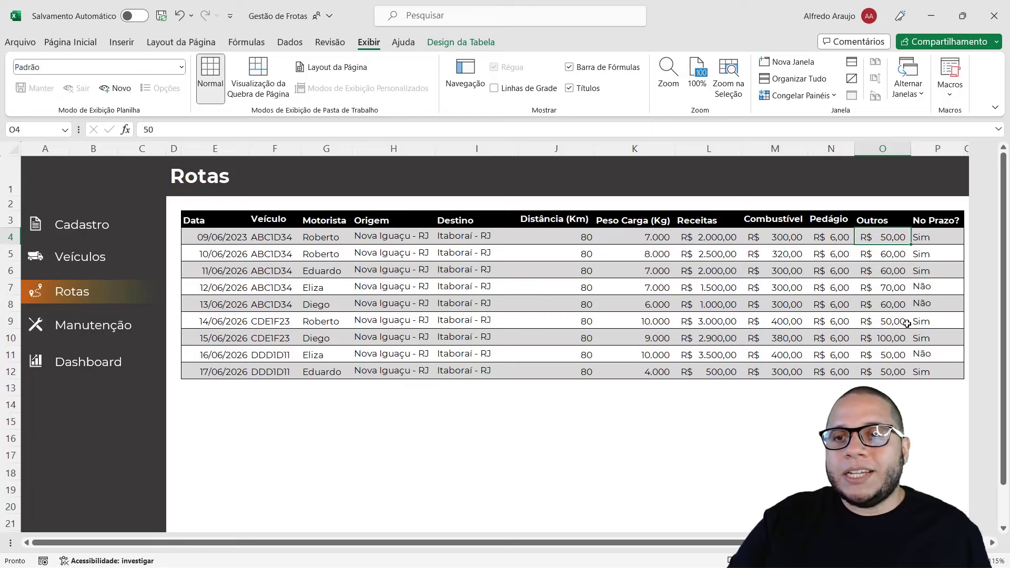
{"action": "left_click", "coordinate": [939, 233]}
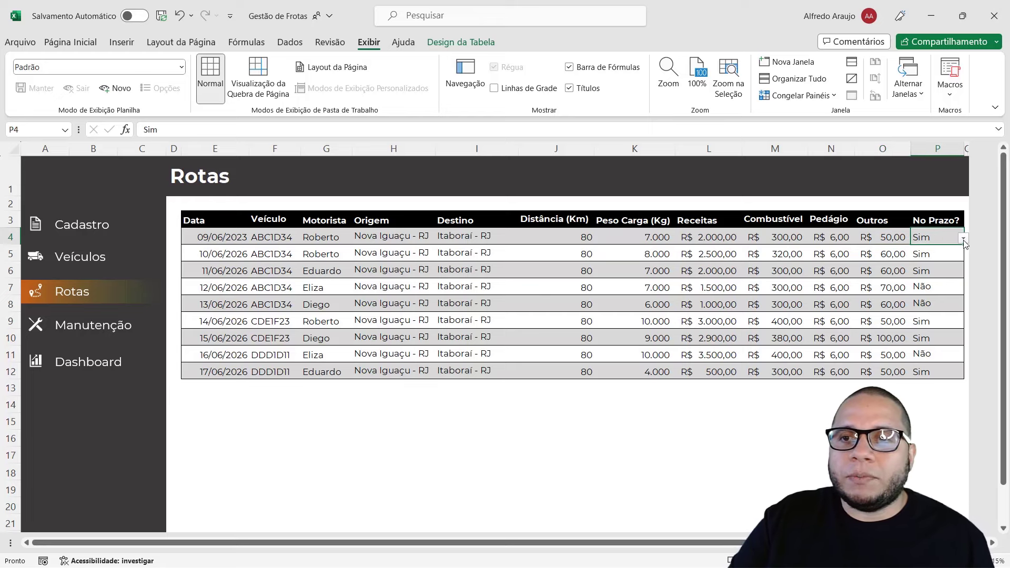
{"action": "left_click", "coordinate": [964, 241]}
{"action": "left_click", "coordinate": [964, 240]}
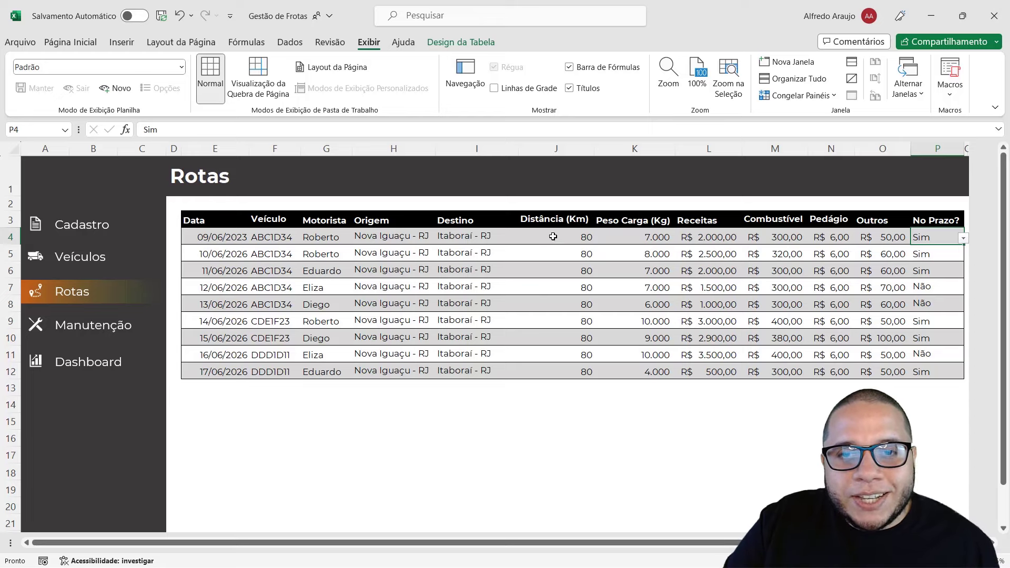
Select all the trip distances, then switch to the Veículos sheet.
{"action": "left_click_drag", "start_coordinate": [553, 237], "coordinate": [571, 370]}
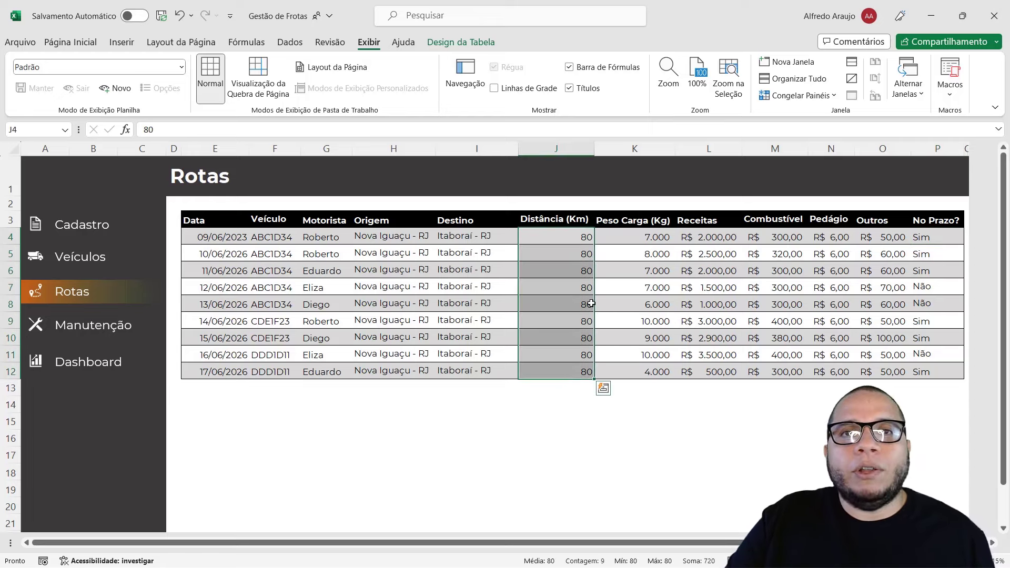
{"action": "left_click", "coordinate": [572, 288]}
{"action": "left_click", "coordinate": [73, 257]}
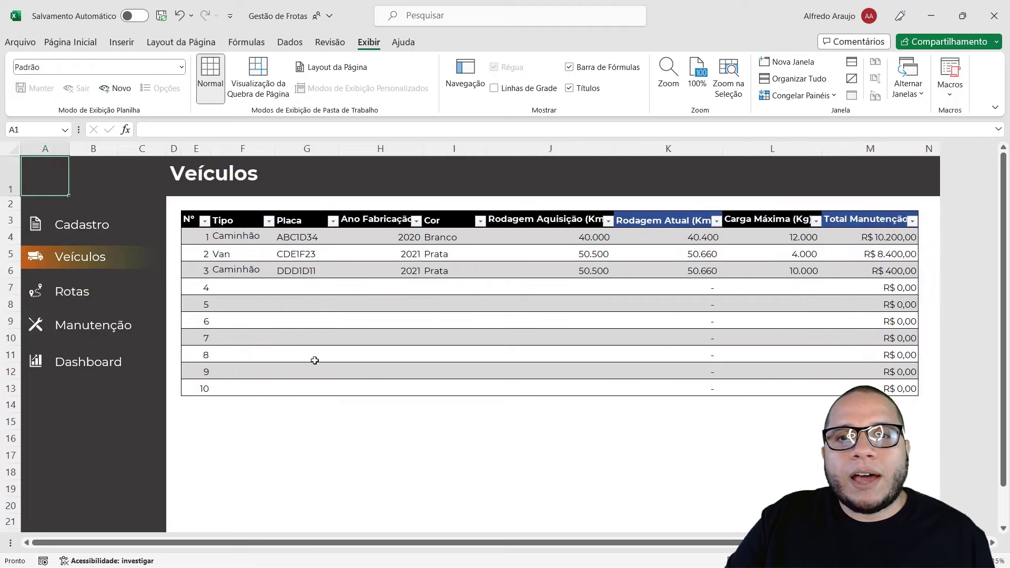
Inspect the first vehicle's row and K4's SOMASES Rodagem Atual formula, then return to Rotas.
{"action": "left_click", "coordinate": [563, 240]}
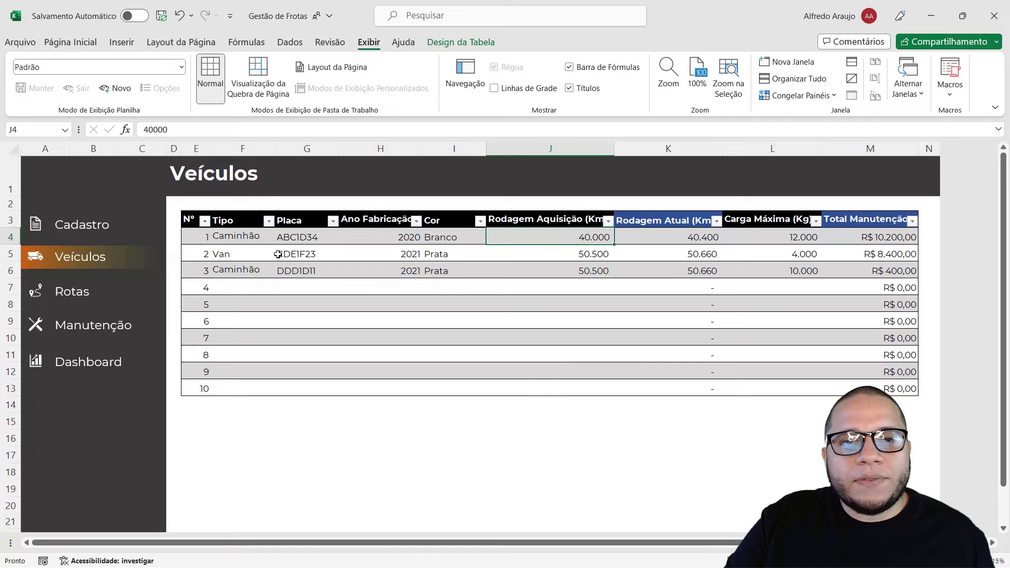
{"action": "left_click_drag", "start_coordinate": [227, 240], "coordinate": [565, 242]}
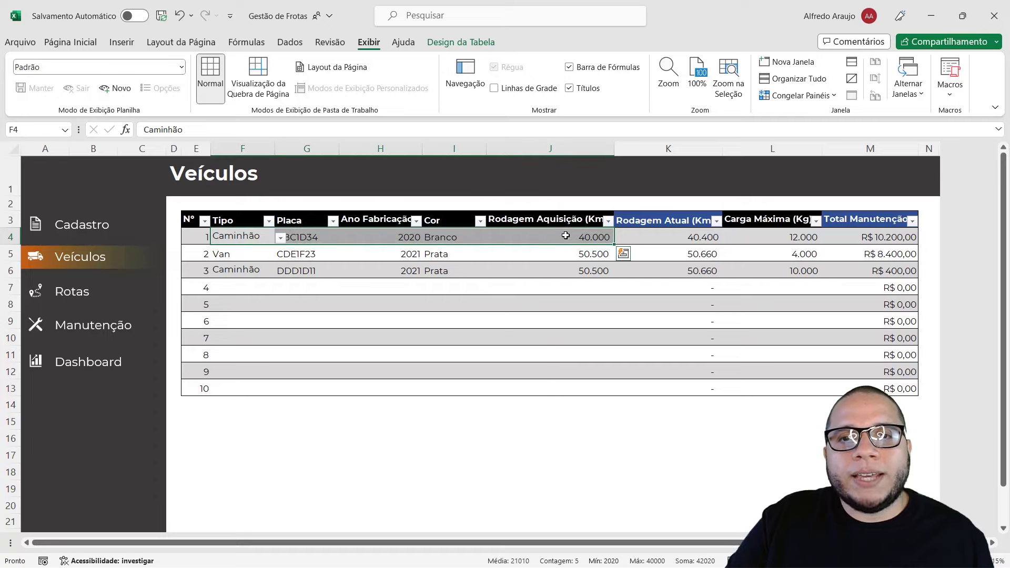
{"action": "left_click", "coordinate": [565, 236]}
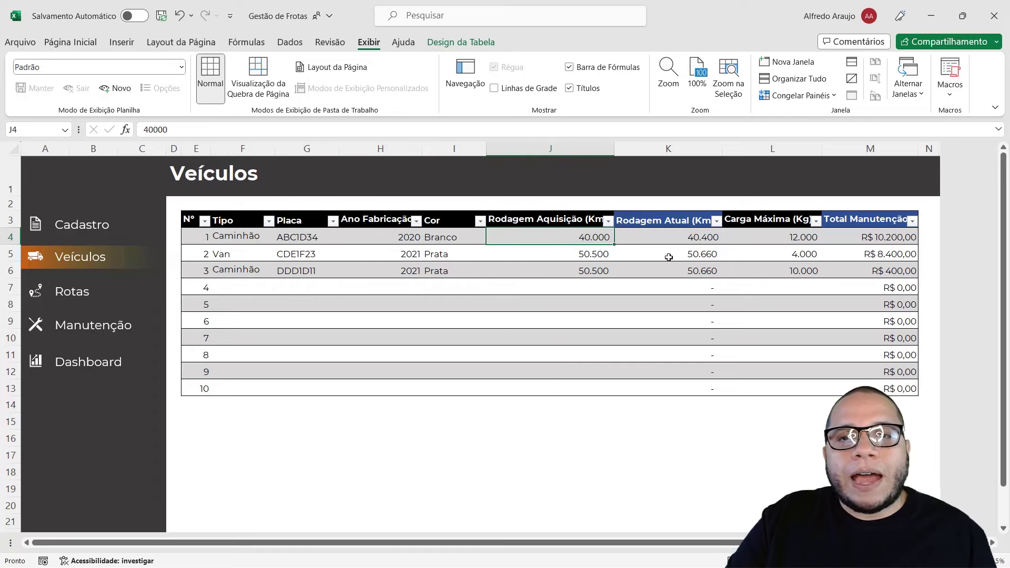
{"action": "left_click", "coordinate": [665, 236]}
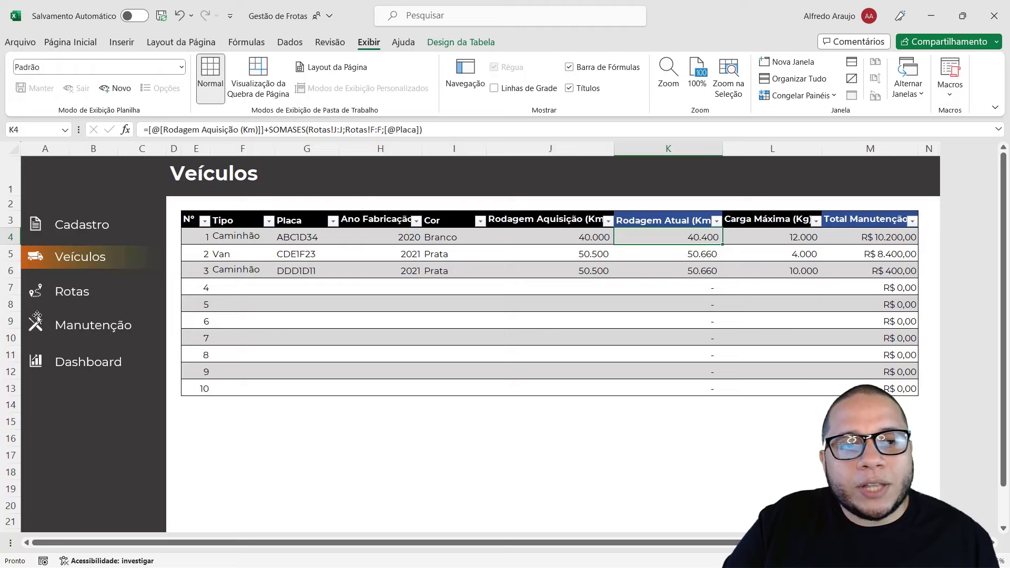
{"action": "left_click", "coordinate": [56, 290]}
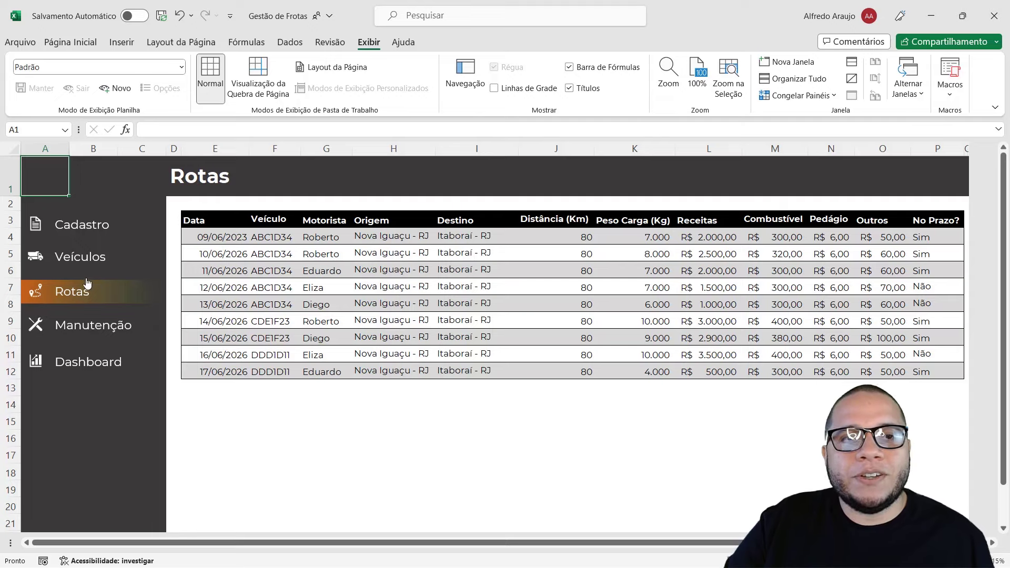
On Veículos, select the Rodagem Atual and Total Manutenção columns, then open the Manutenção sheet.
{"action": "mouse_move", "coordinate": [80, 257]}
{"action": "left_click", "coordinate": [62, 268]}
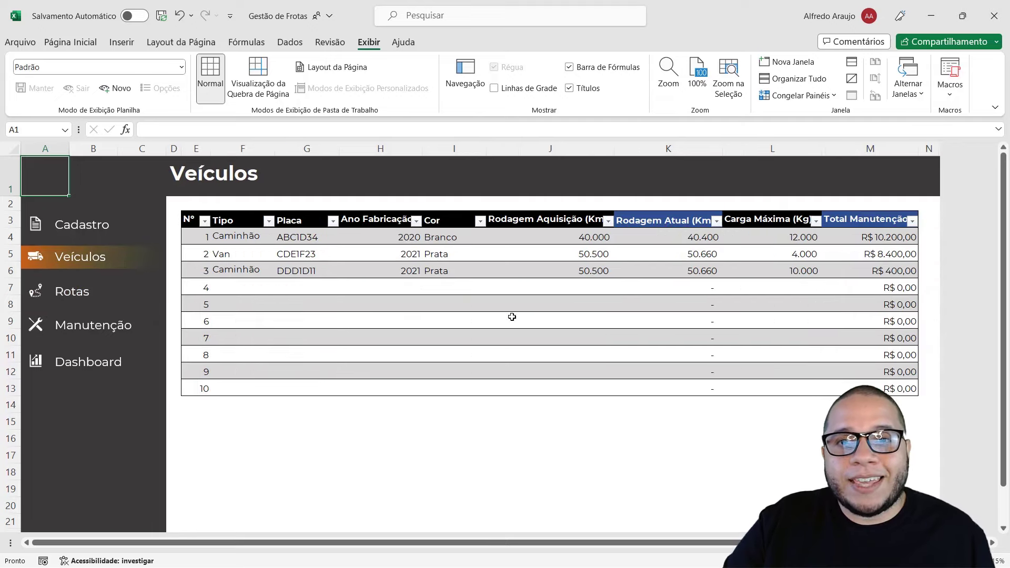
{"action": "left_click_drag", "start_coordinate": [672, 237], "coordinate": [673, 255]}
{"action": "left_click_drag", "start_coordinate": [676, 382], "coordinate": [676, 390]}
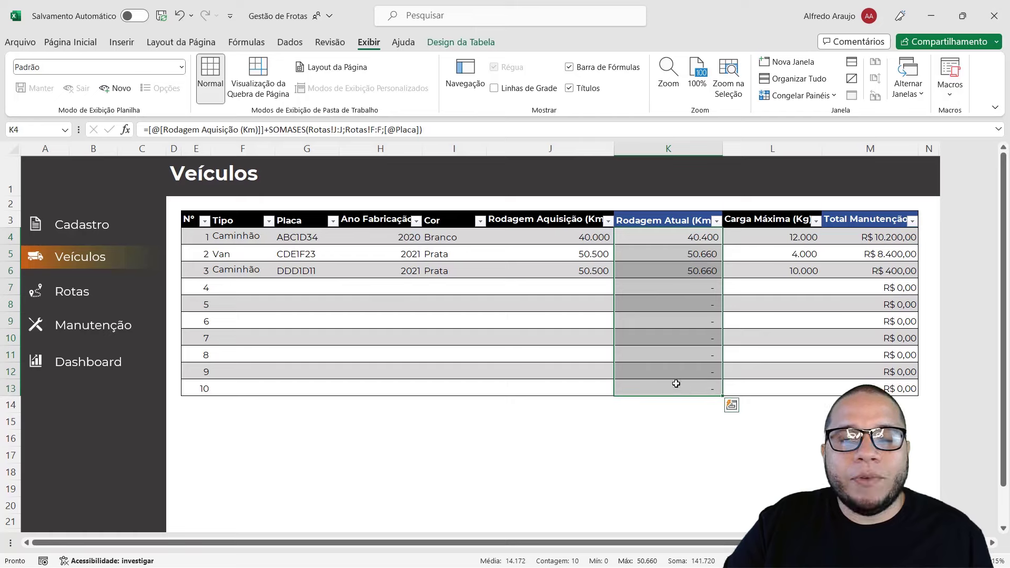
{"action": "left_click_drag", "start_coordinate": [892, 234], "coordinate": [887, 386]}
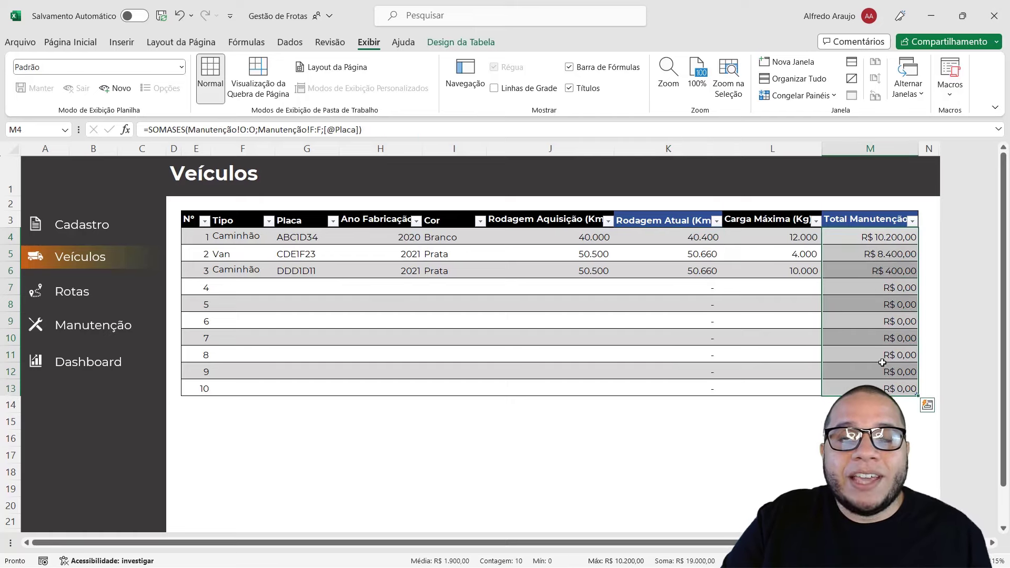
{"action": "left_click", "coordinate": [844, 288]}
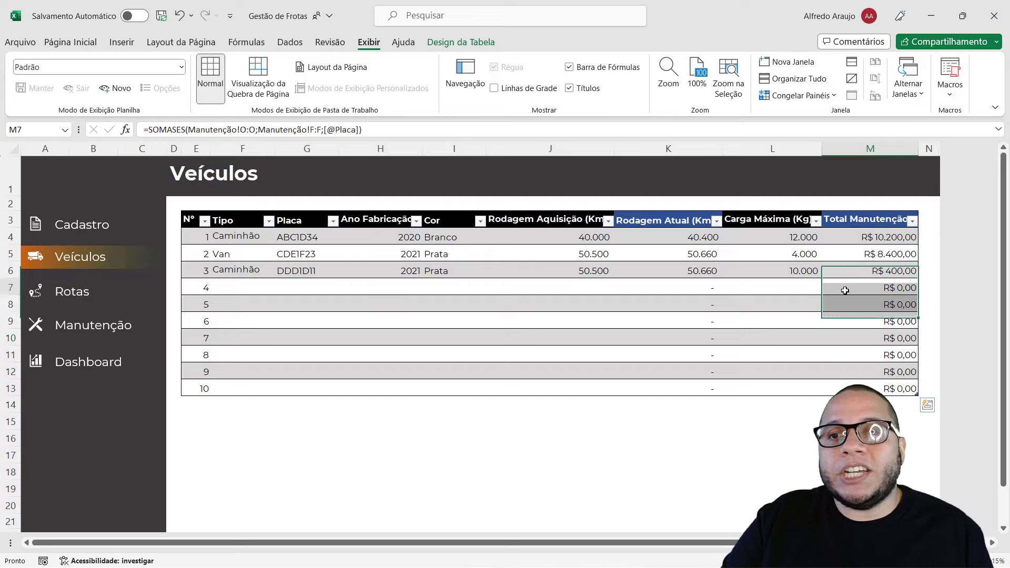
{"action": "left_click", "coordinate": [84, 323]}
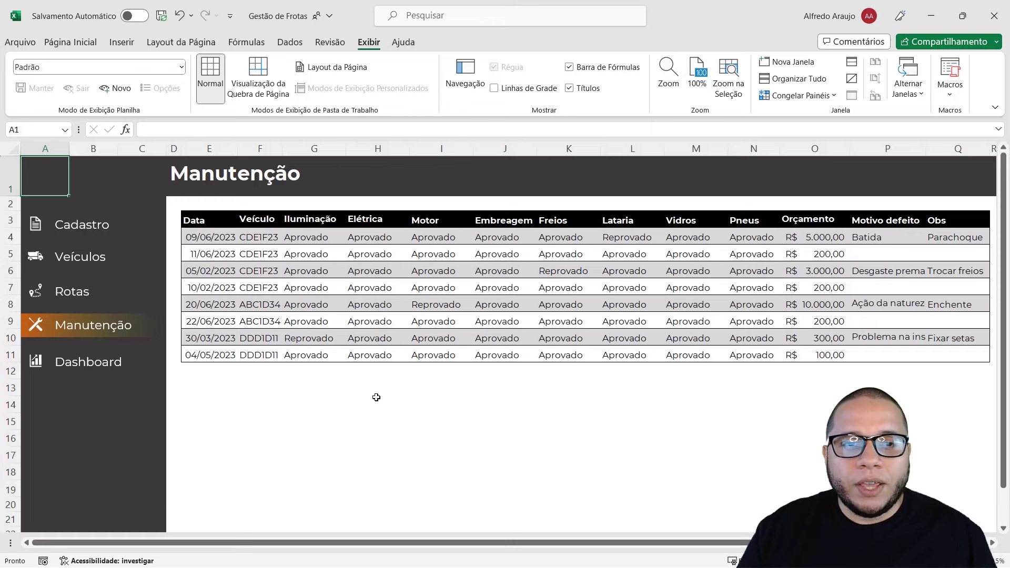
{"action": "left_click", "coordinate": [207, 240]}
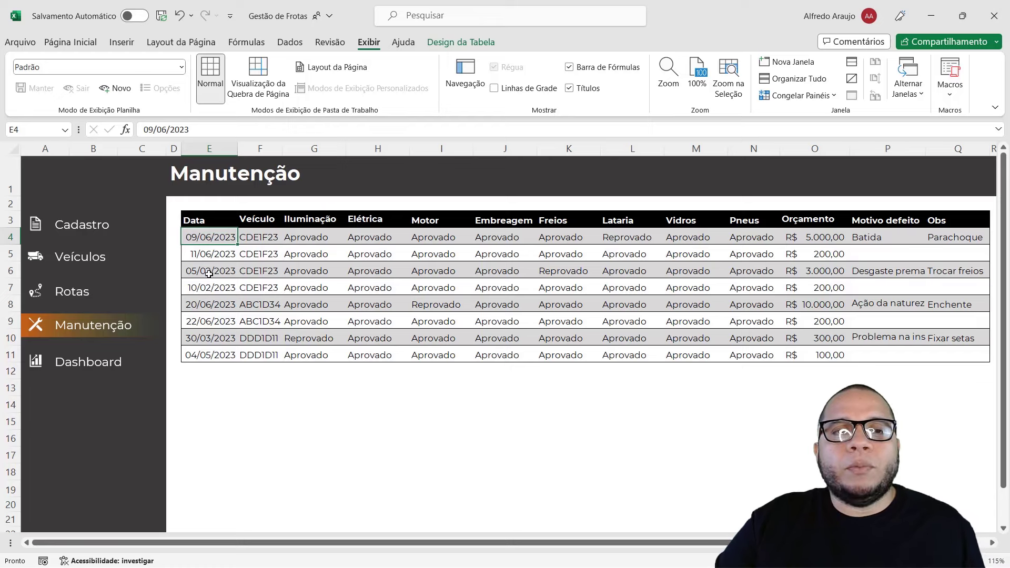
{"action": "key", "text": "ctrl+shift+Right"}
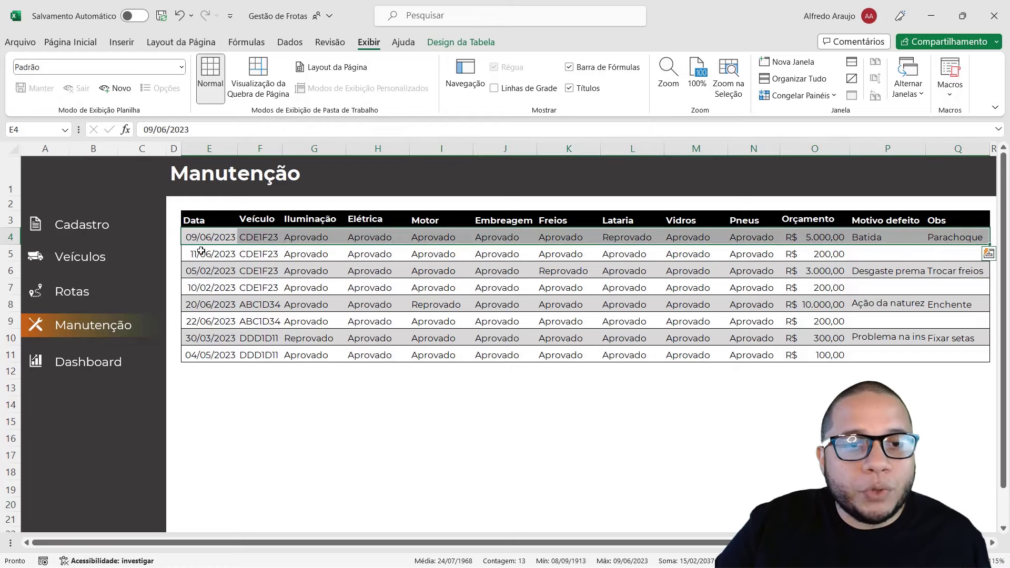
{"action": "left_click", "coordinate": [255, 235]}
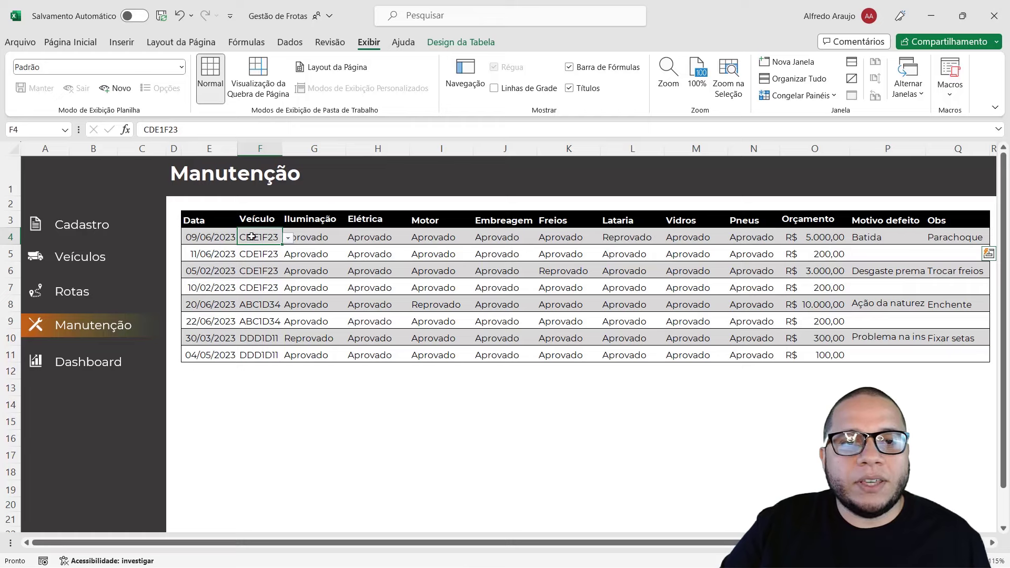
{"action": "left_click", "coordinate": [255, 268]}
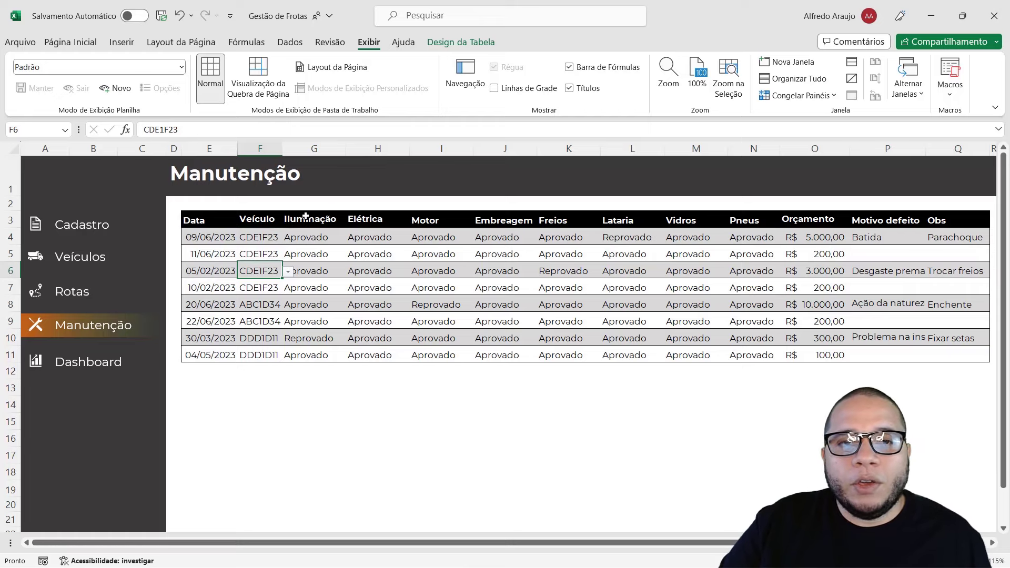
{"action": "left_click_drag", "start_coordinate": [305, 217], "coordinate": [751, 219]}
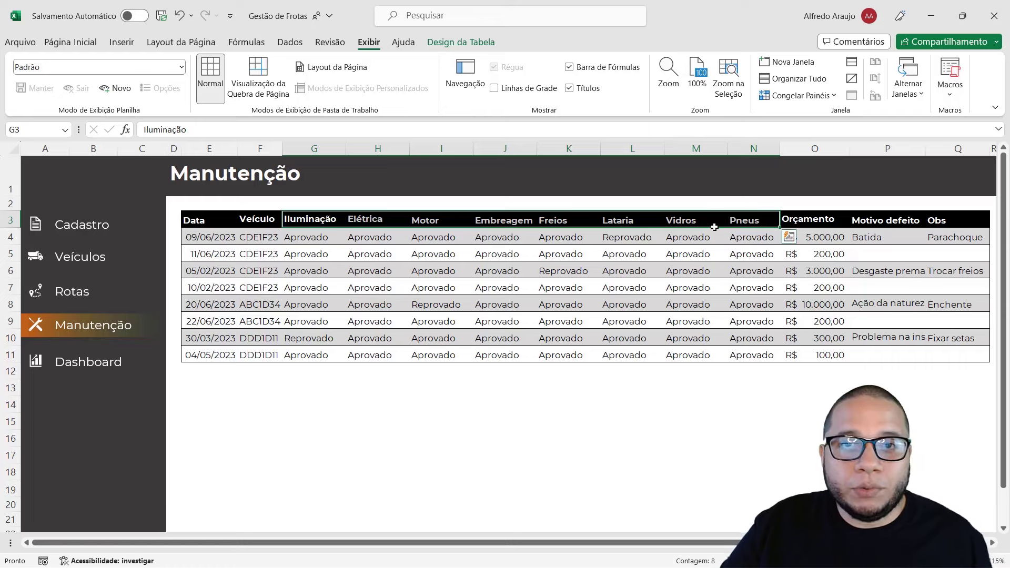
{"action": "left_click", "coordinate": [315, 235]}
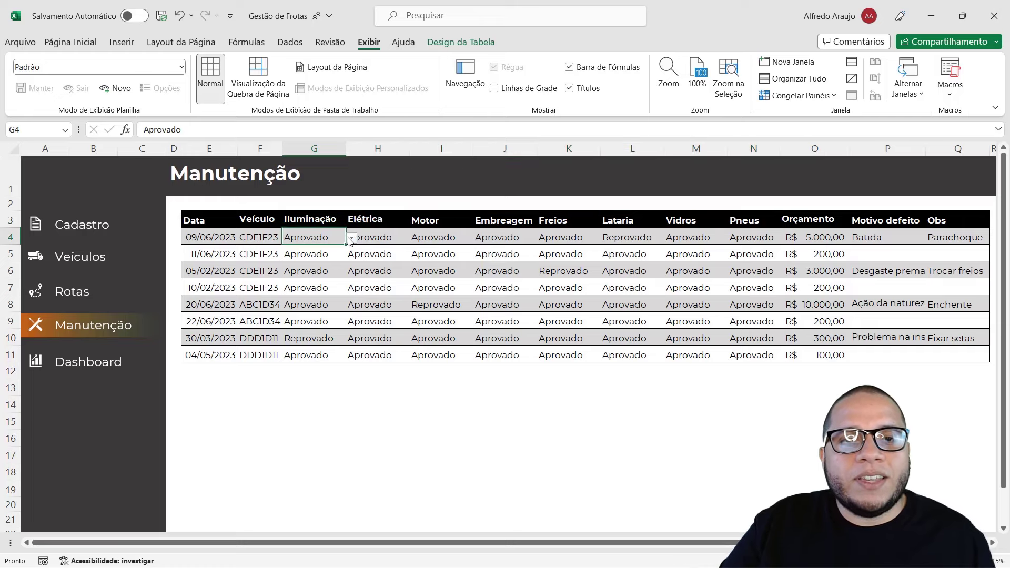
{"action": "left_click", "coordinate": [352, 238]}
{"action": "left_click", "coordinate": [301, 251]}
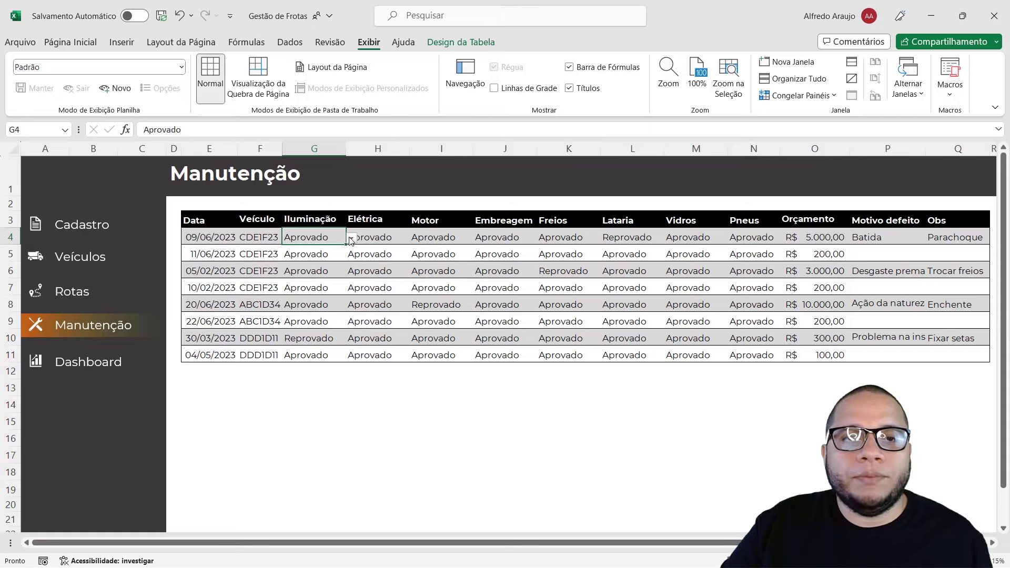
{"action": "left_click", "coordinate": [188, 239]}
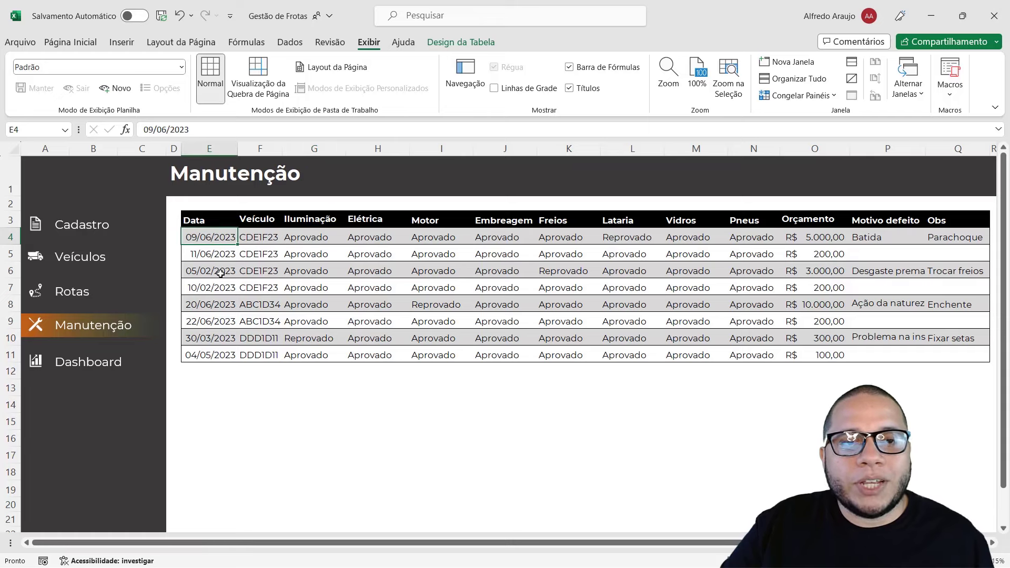
{"action": "left_click", "coordinate": [261, 237]}
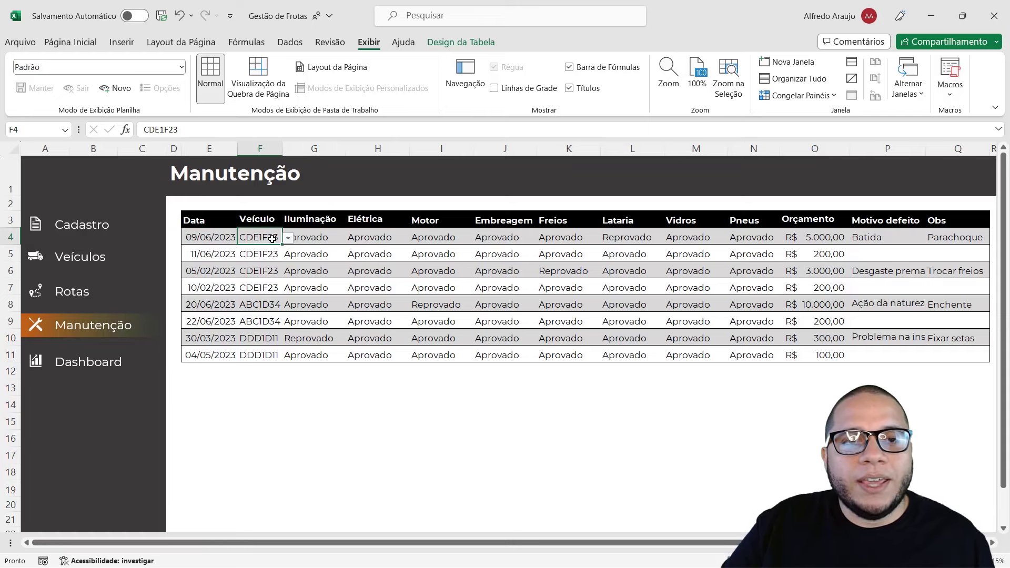
{"action": "left_click", "coordinate": [300, 238]}
{"action": "left_click_drag", "start_coordinate": [299, 237], "coordinate": [563, 238]}
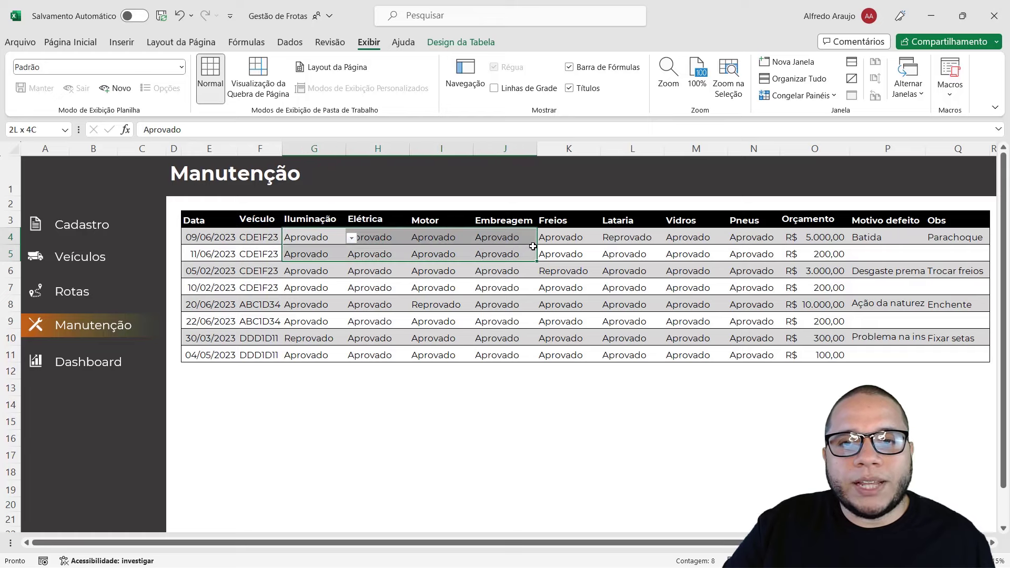
{"action": "left_click_drag", "start_coordinate": [694, 240], "coordinate": [752, 237]}
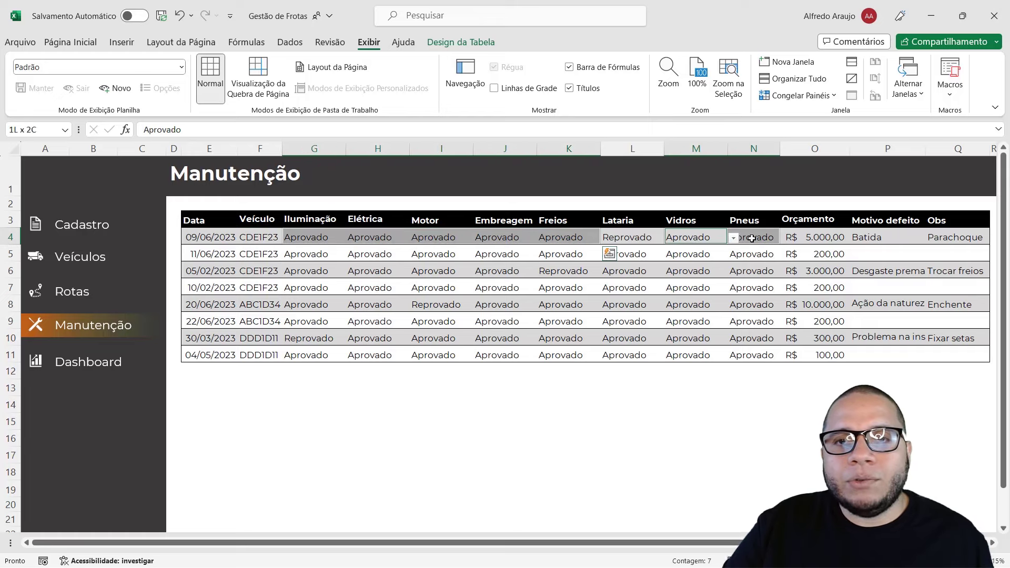
{"action": "left_click", "coordinate": [630, 237]}
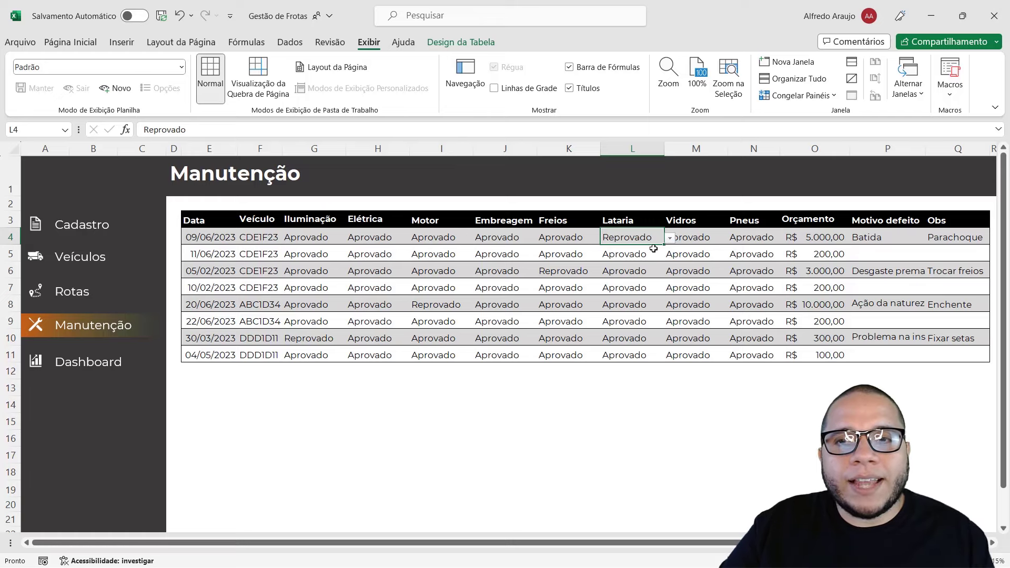
{"action": "left_click", "coordinate": [829, 241]}
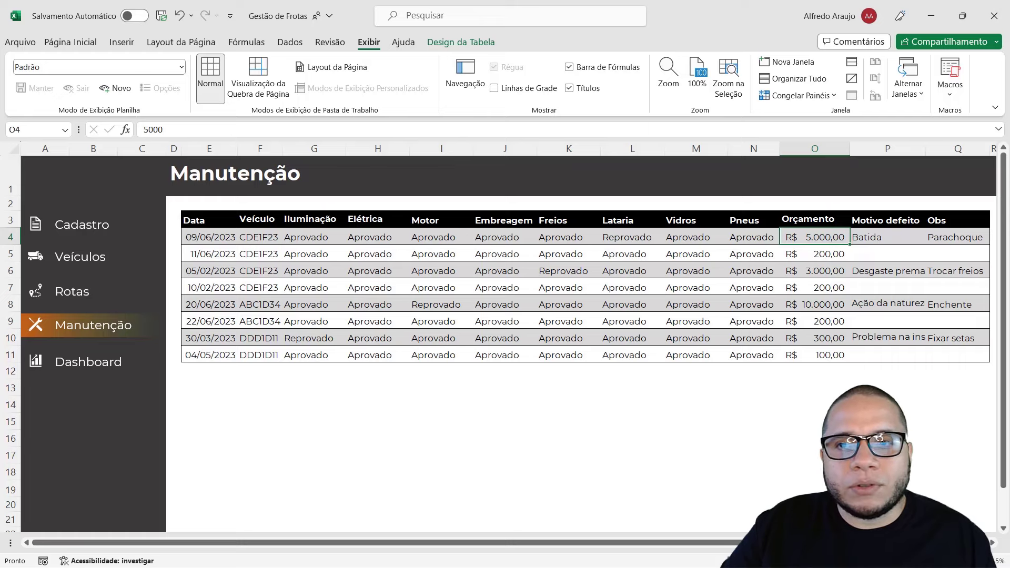
{"action": "left_click", "coordinate": [891, 234]}
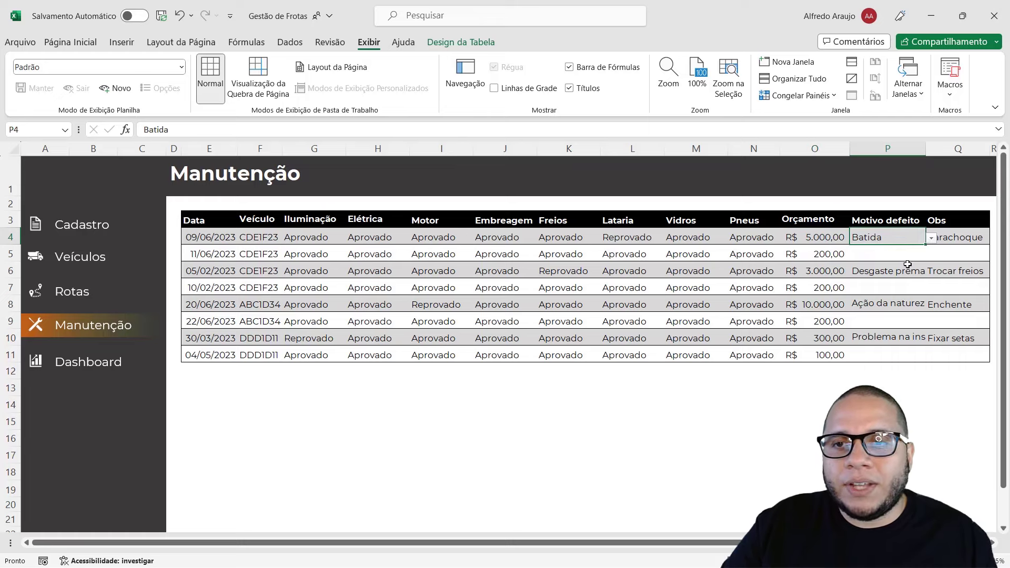
{"action": "left_click", "coordinate": [956, 243]}
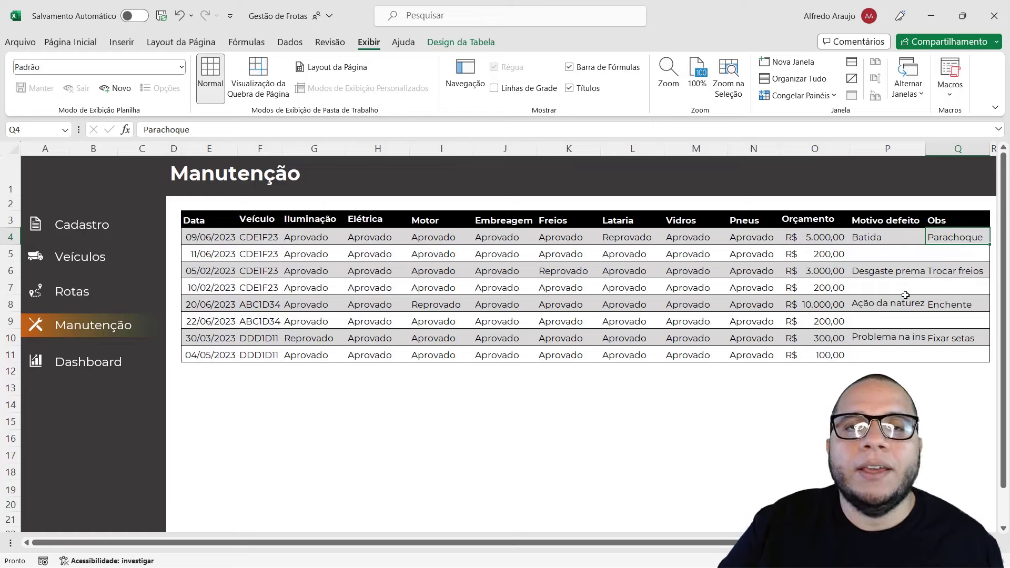
{"action": "left_click", "coordinate": [826, 237]}
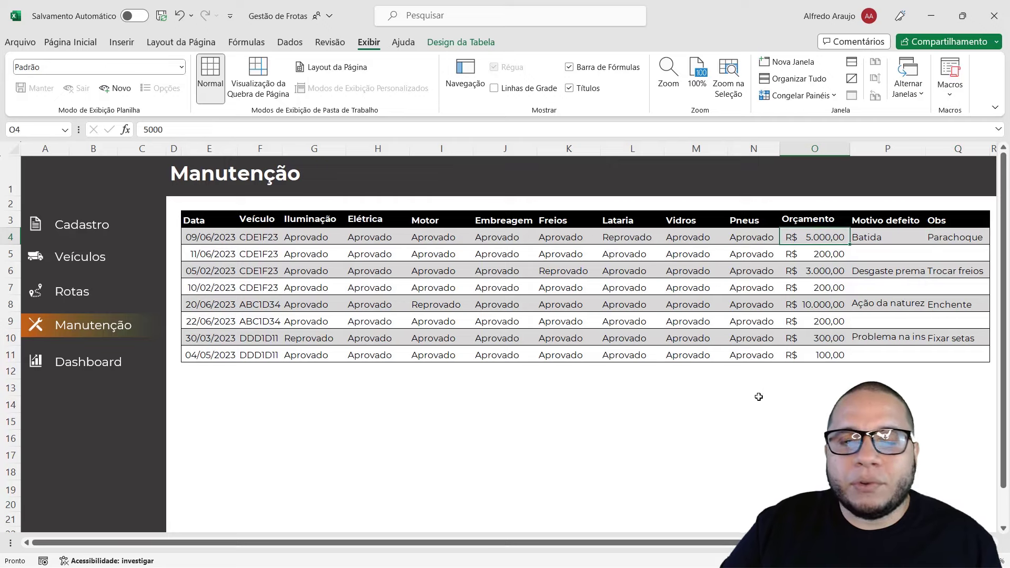
{"action": "left_click", "coordinate": [207, 261]}
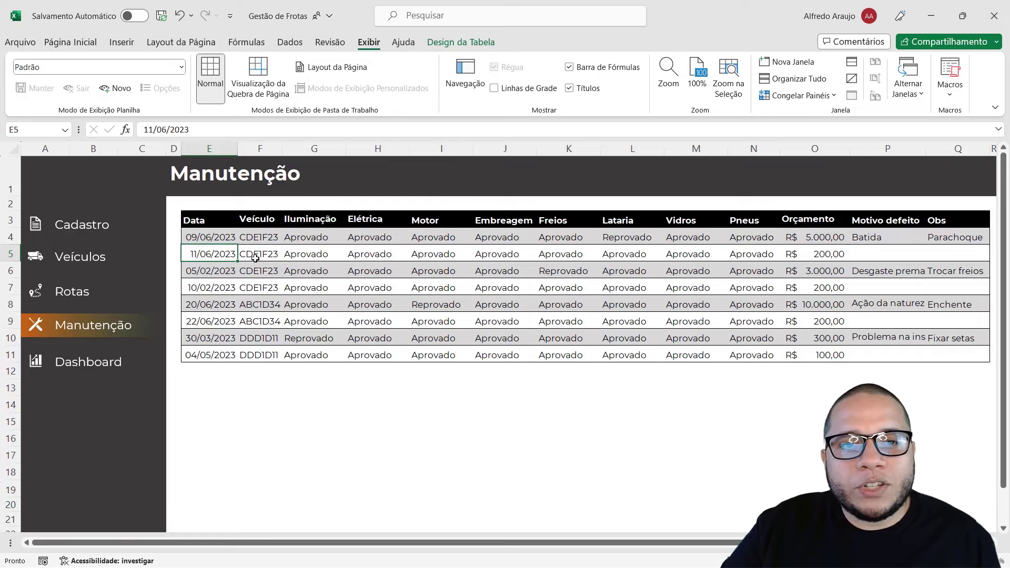
{"action": "left_click_drag", "start_coordinate": [292, 257], "coordinate": [768, 255]}
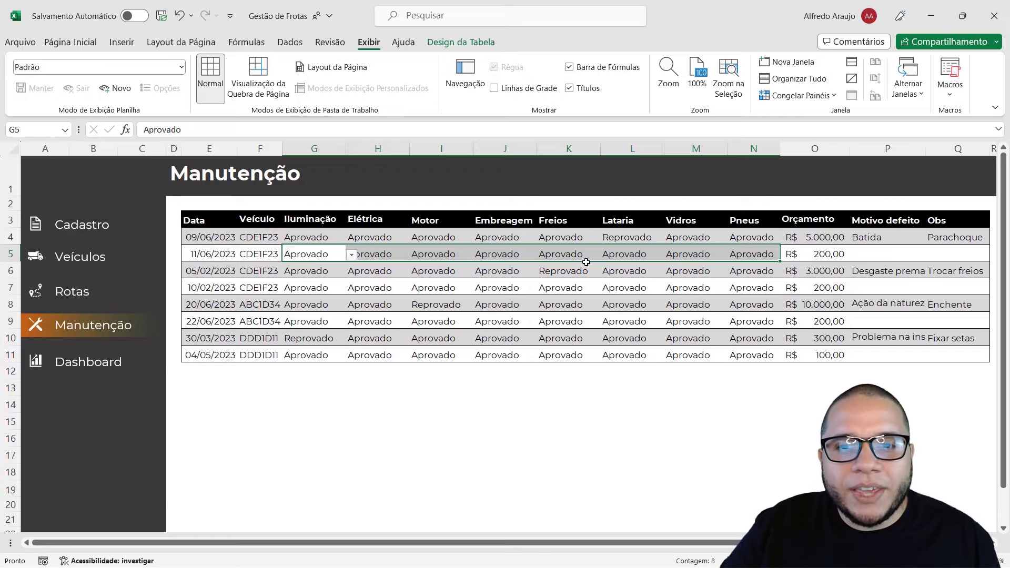
{"action": "left_click", "coordinate": [606, 255]}
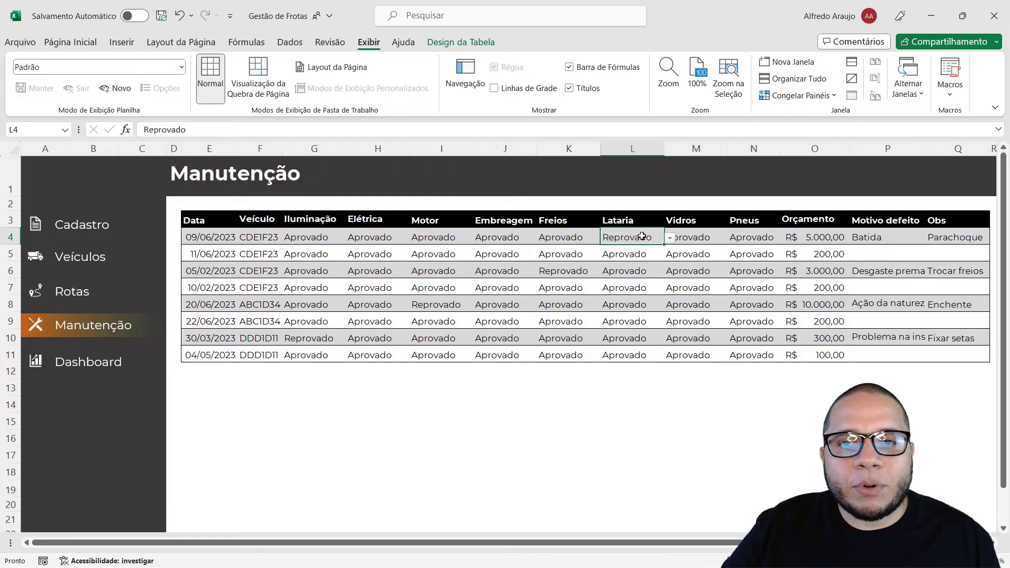
{"action": "left_click_drag", "start_coordinate": [640, 232], "coordinate": [640, 253]}
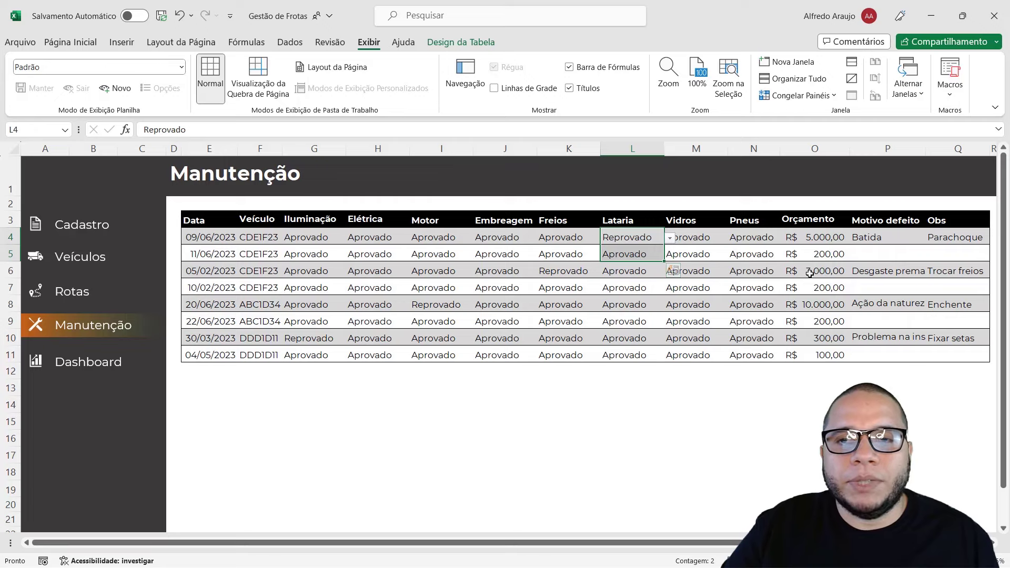
{"action": "left_click", "coordinate": [829, 252]}
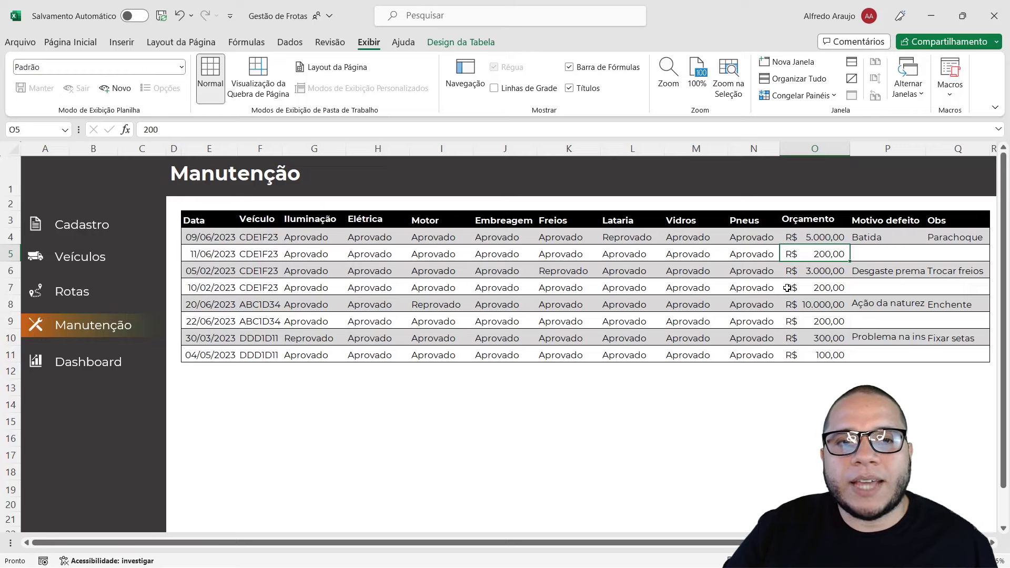
{"action": "left_click", "coordinate": [220, 272]}
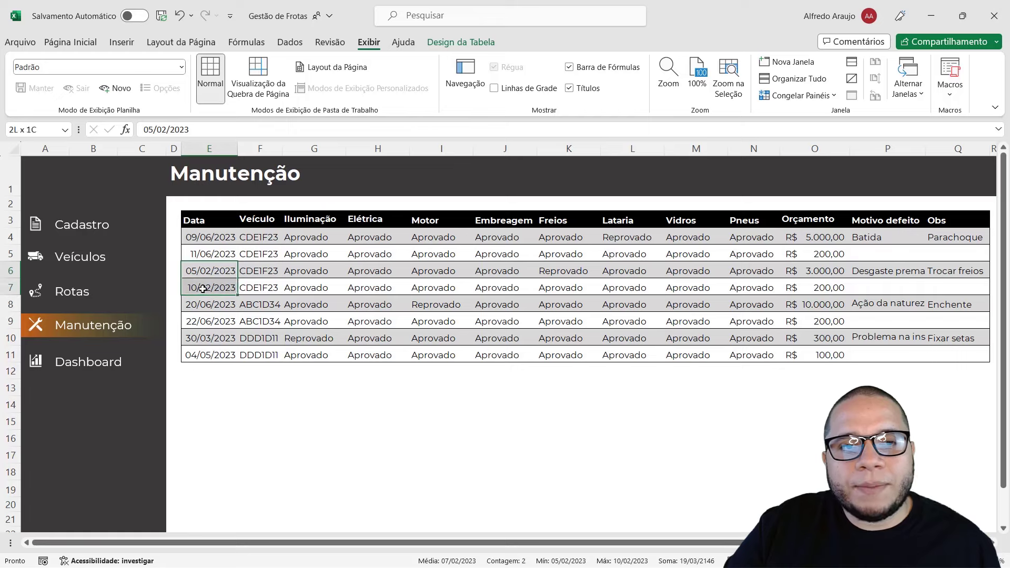
{"action": "mouse_move", "coordinate": [202, 269]}
{"action": "left_mouse_down"}
{"action": "mouse_move", "coordinate": [259, 287]}
{"action": "mouse_move", "coordinate": [488, 264]}
{"action": "left_mouse_up"}
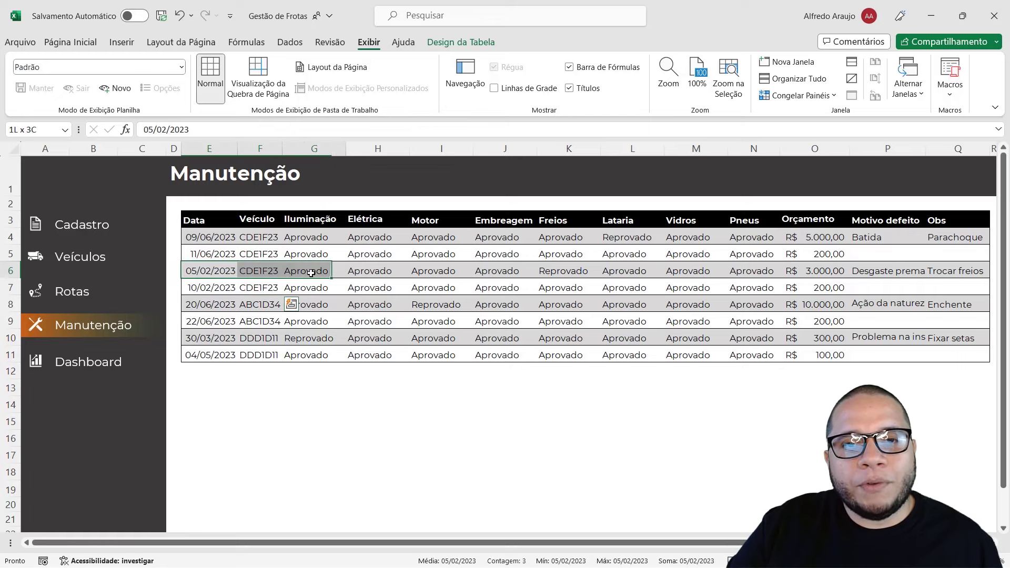
{"action": "left_click", "coordinate": [552, 269]}
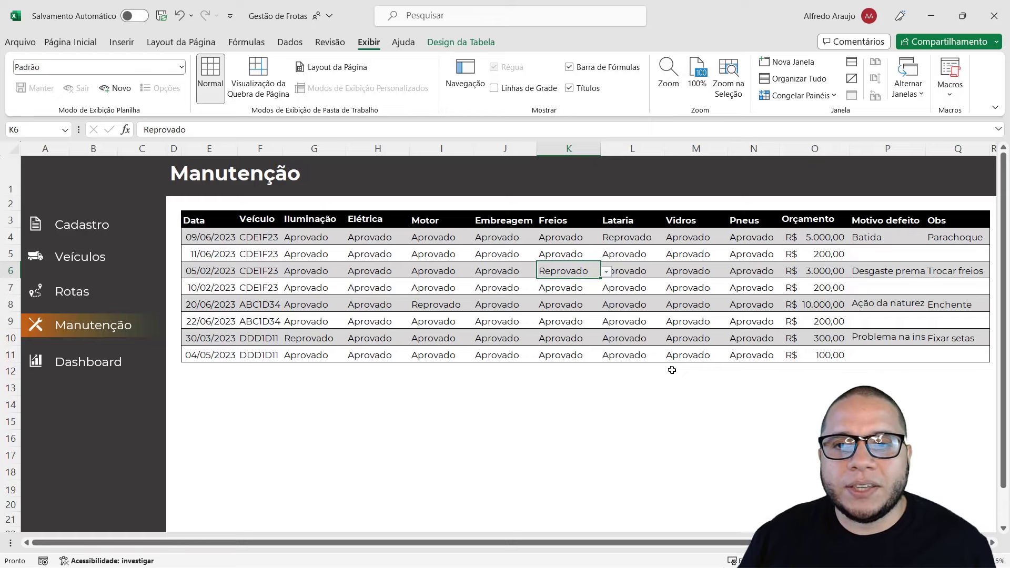
Review the defect-reason cells and dropdowns for rows 4, 6 and 8 without changing them.
{"action": "left_click", "coordinate": [889, 273]}
{"action": "left_click", "coordinate": [885, 236]}
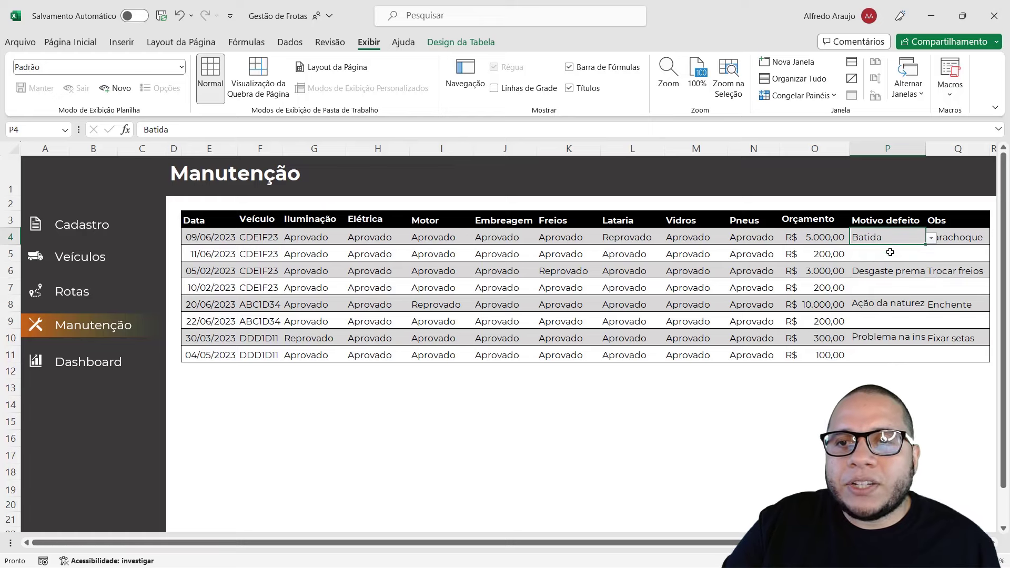
{"action": "left_click", "coordinate": [894, 271]}
{"action": "left_click", "coordinate": [931, 271]}
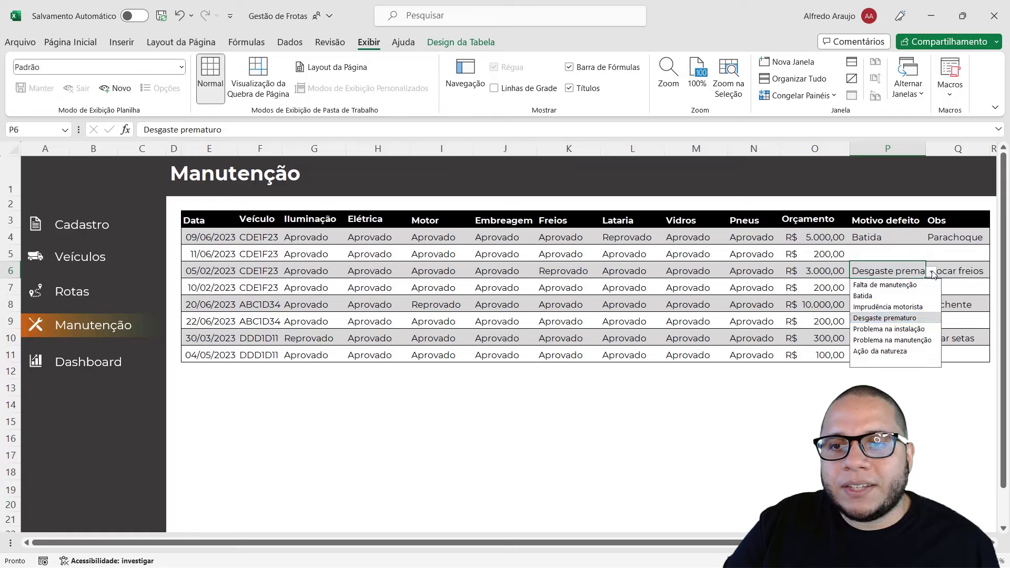
{"action": "left_click", "coordinate": [932, 271]}
{"action": "left_click", "coordinate": [918, 309]}
{"action": "left_click", "coordinate": [931, 305]}
{"action": "left_click", "coordinate": [932, 306]}
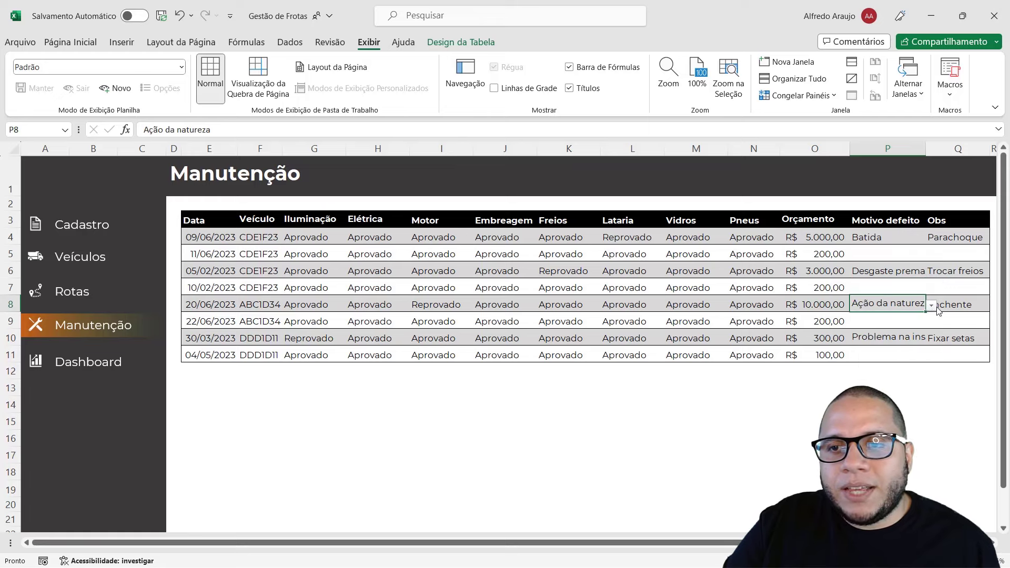
Check the row 8 and 10 observations and reason lists, and browse row 5's empty reason.
{"action": "left_click", "coordinate": [939, 311]}
{"action": "left_click", "coordinate": [913, 338]}
{"action": "left_click", "coordinate": [932, 339]}
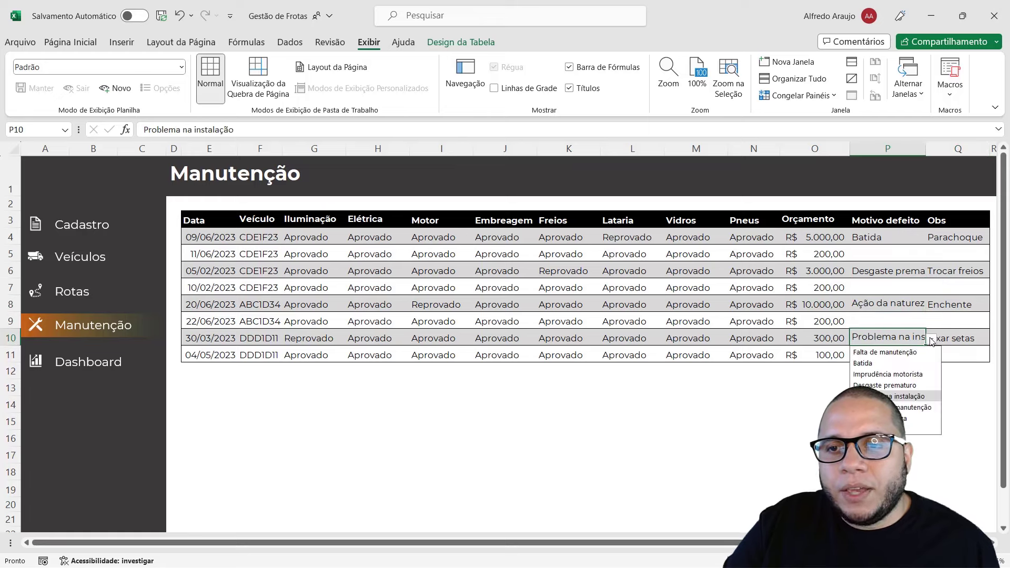
{"action": "left_click", "coordinate": [932, 341]}
{"action": "left_click", "coordinate": [951, 337]}
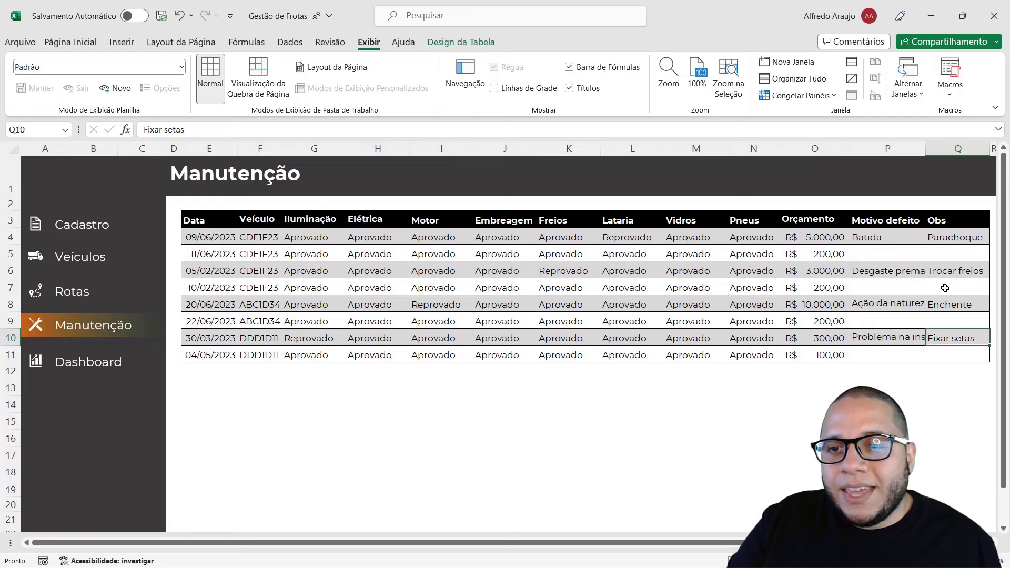
{"action": "left_click", "coordinate": [901, 265]}
{"action": "left_click", "coordinate": [902, 256]}
{"action": "left_click", "coordinate": [931, 254]}
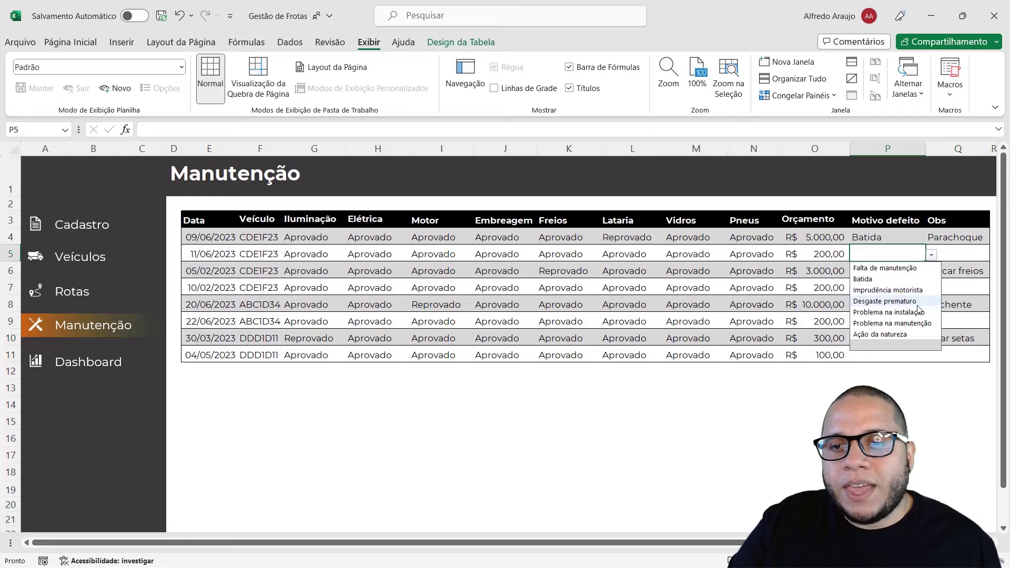
{"action": "left_click", "coordinate": [931, 255]}
Mark the seven Motivo Defeito causes, check Manutenção row 5's dropdown, then open the Dashboard.
{"action": "left_click", "coordinate": [65, 221]}
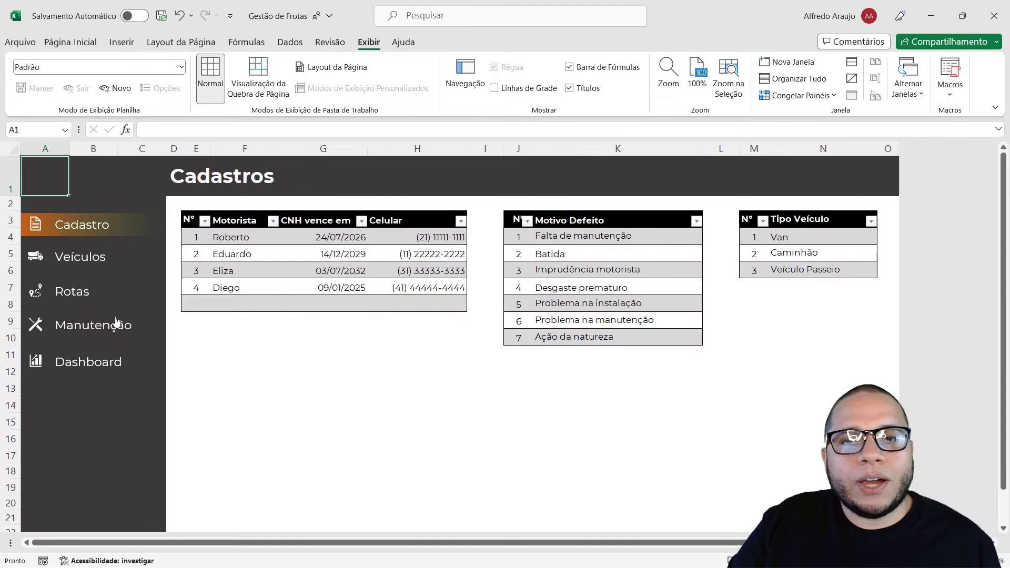
{"action": "left_click_drag", "start_coordinate": [612, 236], "coordinate": [599, 330]}
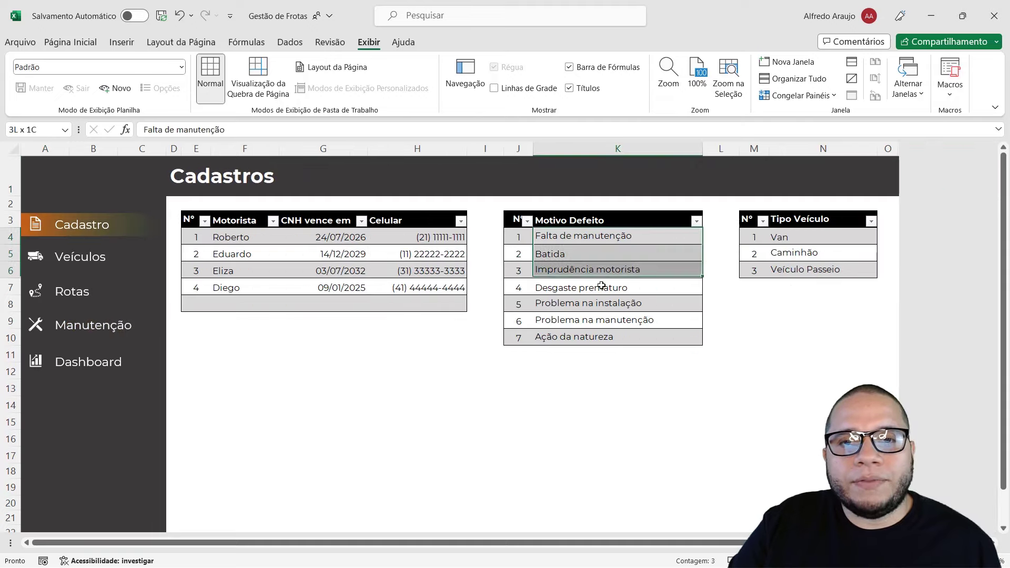
{"action": "left_click", "coordinate": [599, 326]}
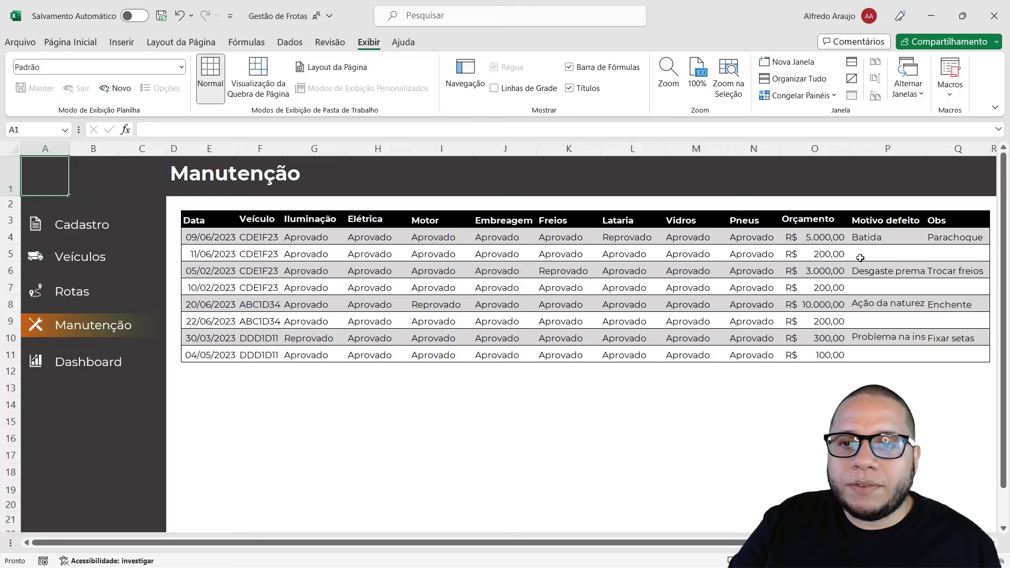
{"action": "left_click", "coordinate": [863, 254]}
{"action": "left_click", "coordinate": [931, 256]}
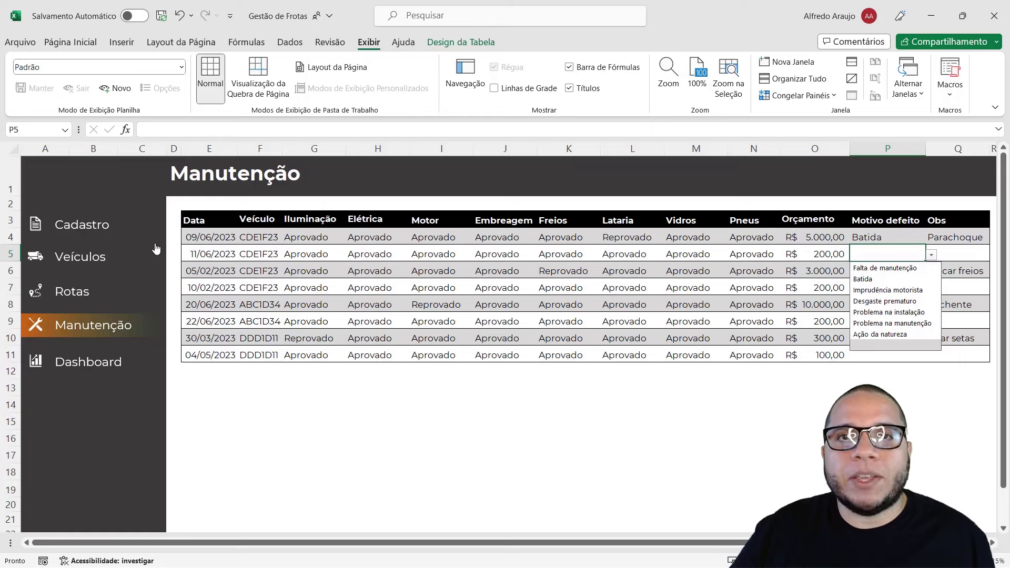
{"action": "left_click", "coordinate": [315, 321]}
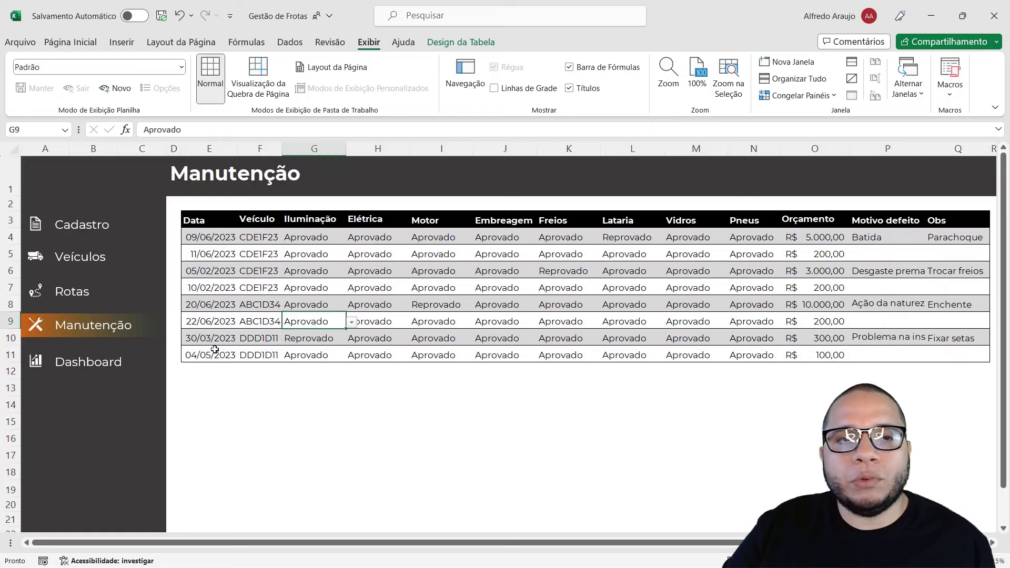
{"action": "left_click", "coordinate": [101, 367]}
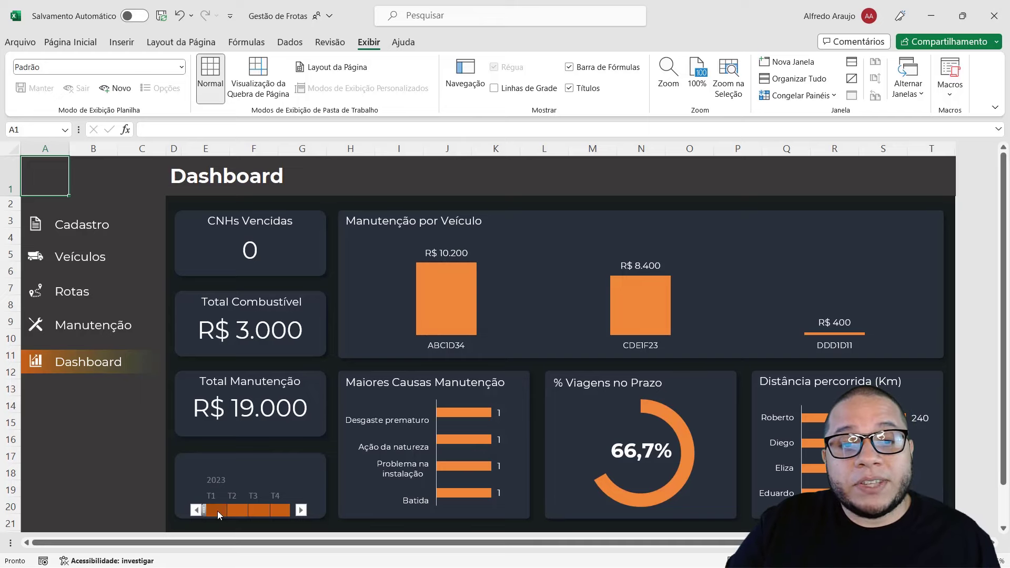
{"action": "left_click_drag", "start_coordinate": [216, 510], "coordinate": [240, 513]}
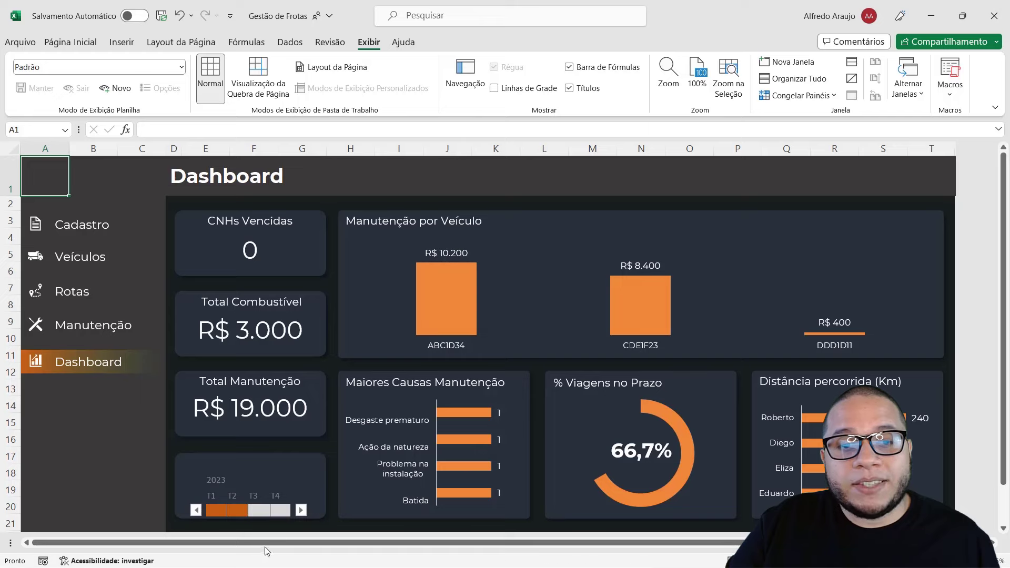
{"action": "left_click", "coordinate": [236, 509]}
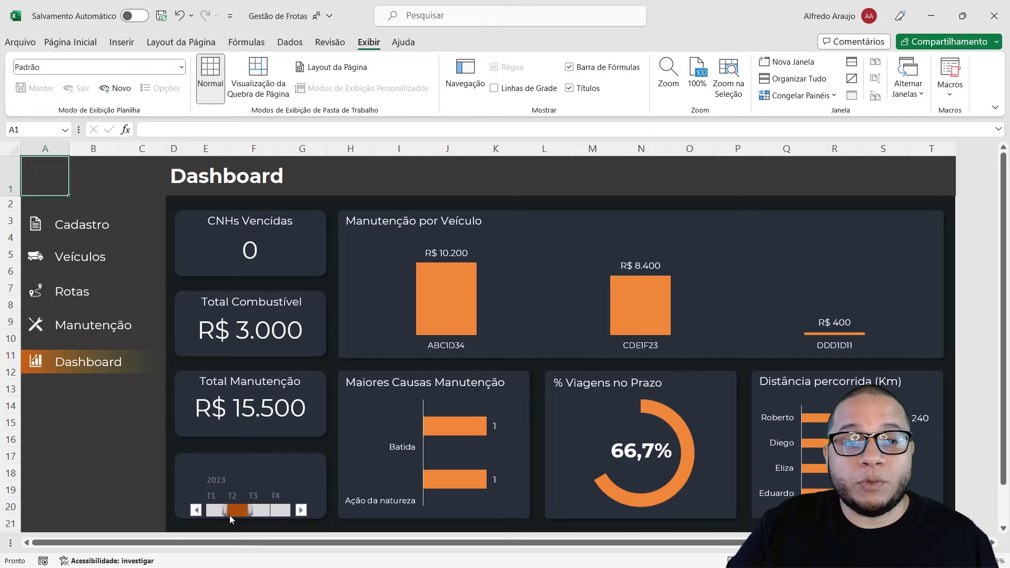
{"action": "left_click_drag", "start_coordinate": [231, 515], "coordinate": [223, 525]}
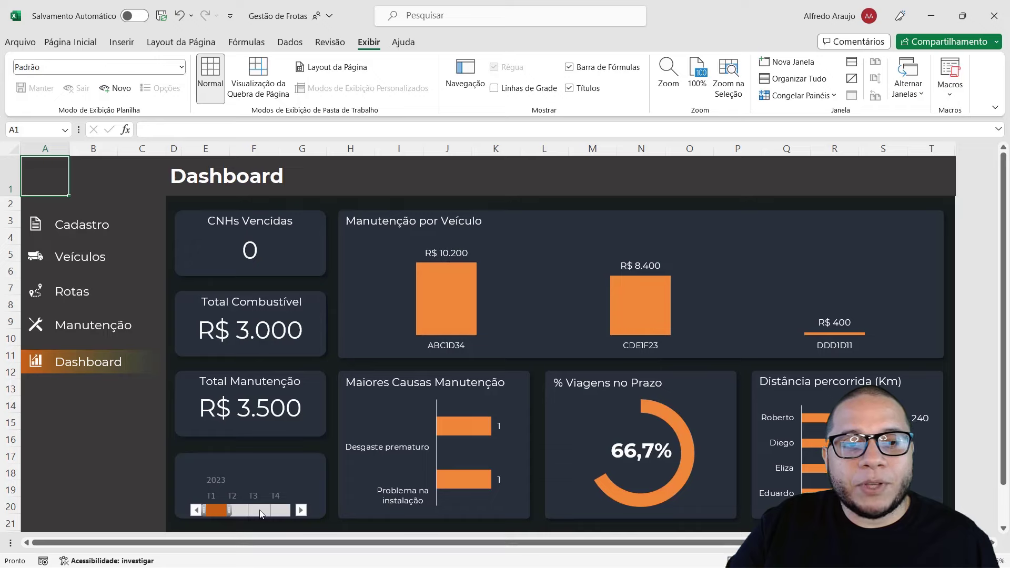
{"action": "left_click_drag", "start_coordinate": [261, 514], "coordinate": [287, 513]}
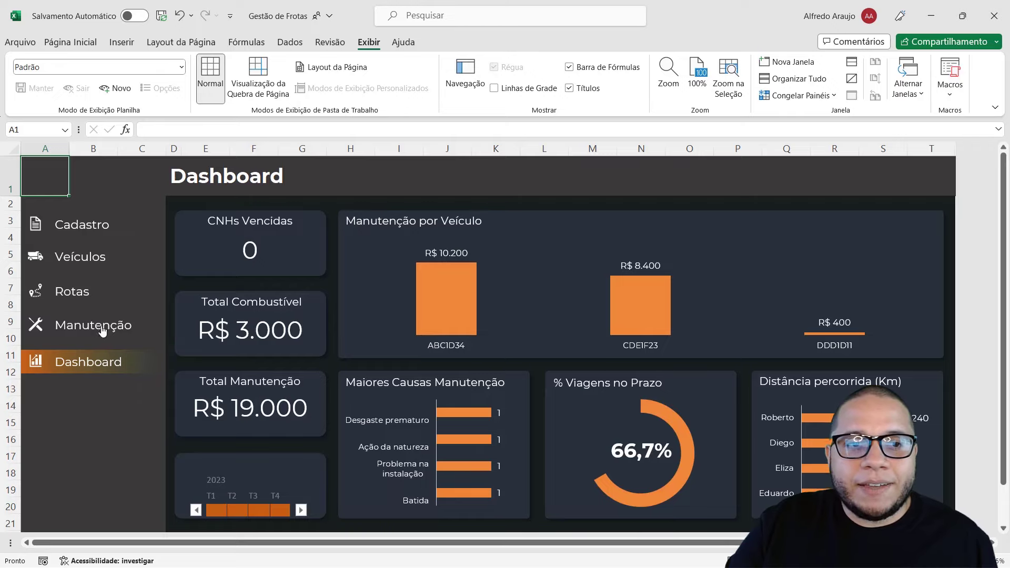
{"action": "left_click", "coordinate": [71, 327]}
{"action": "left_click", "coordinate": [85, 295]}
{"action": "left_click", "coordinate": [84, 256]}
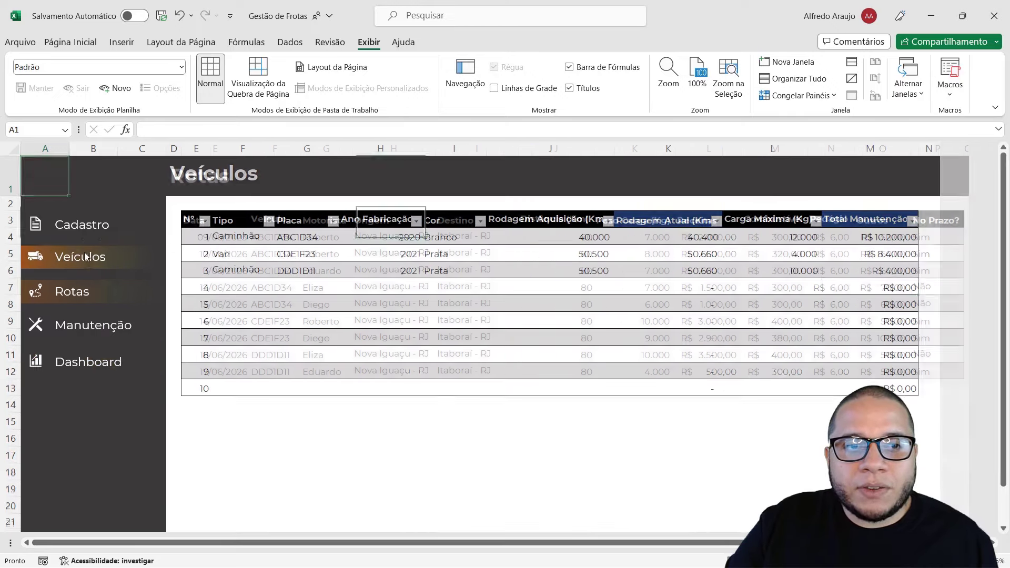
{"action": "left_click", "coordinate": [74, 225]}
{"action": "left_click", "coordinate": [82, 362]}
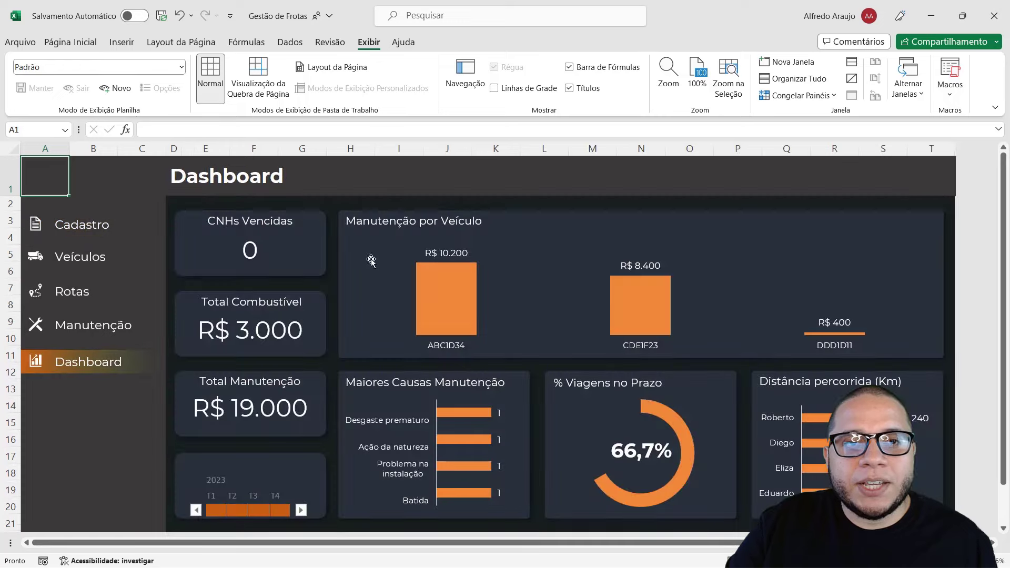
{"action": "left_click", "coordinate": [289, 42]}
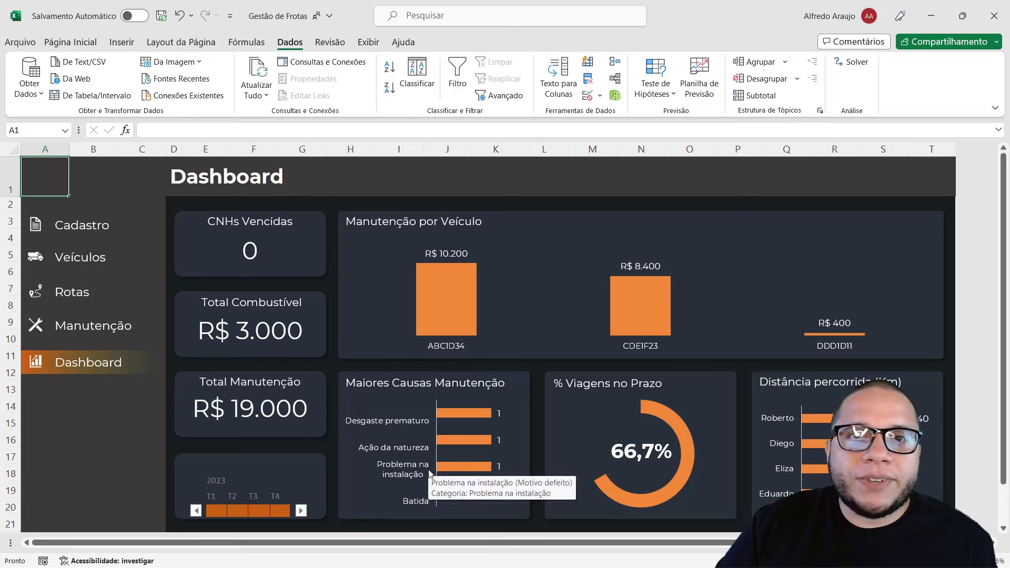
{"action": "mouse_move", "coordinate": [71, 291]}
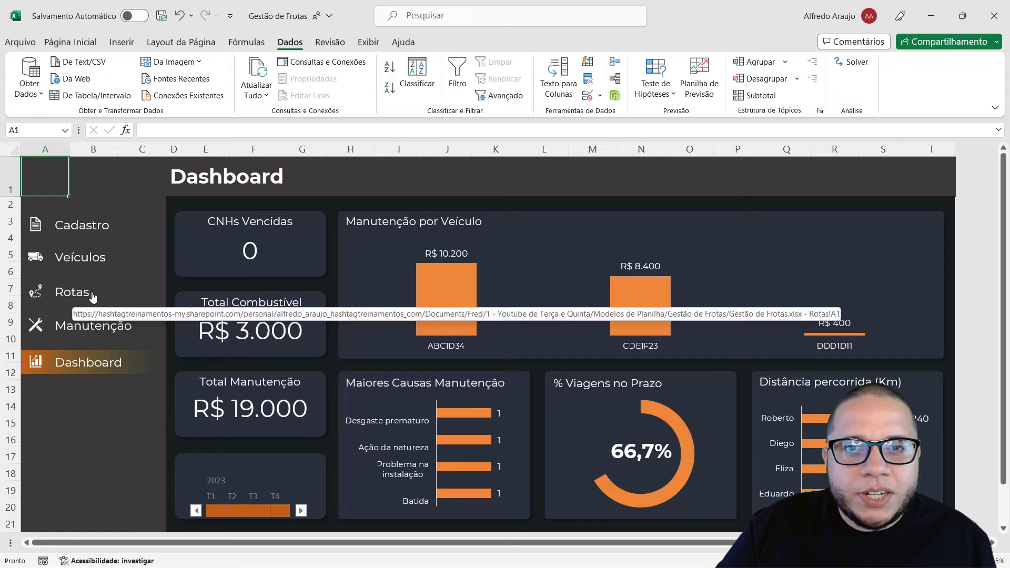
{"action": "left_click", "coordinate": [79, 223]}
{"action": "left_click", "coordinate": [85, 258]}
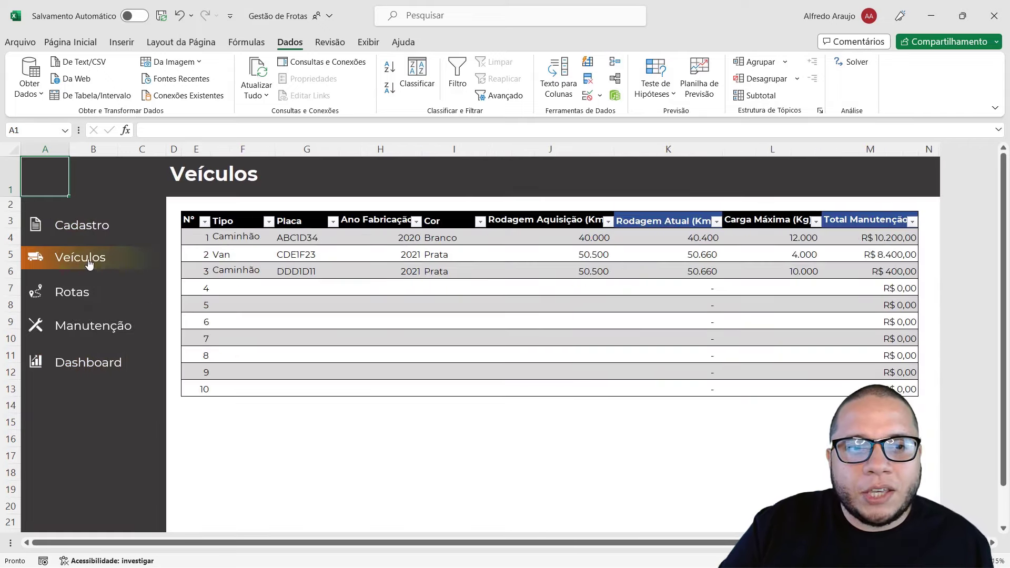
{"action": "left_click", "coordinate": [82, 295]}
{"action": "left_click", "coordinate": [89, 324]}
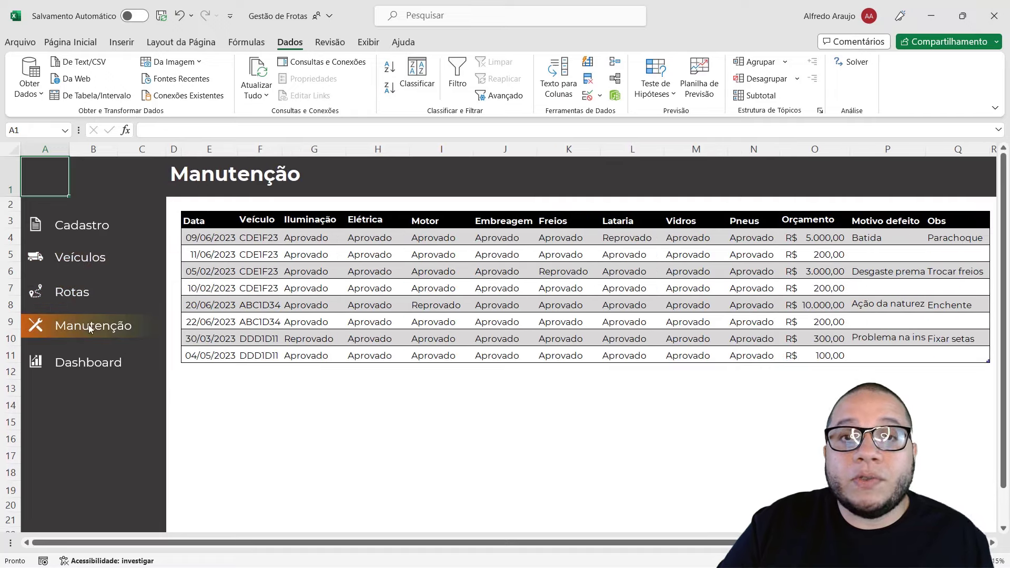
{"action": "left_click", "coordinate": [74, 368]}
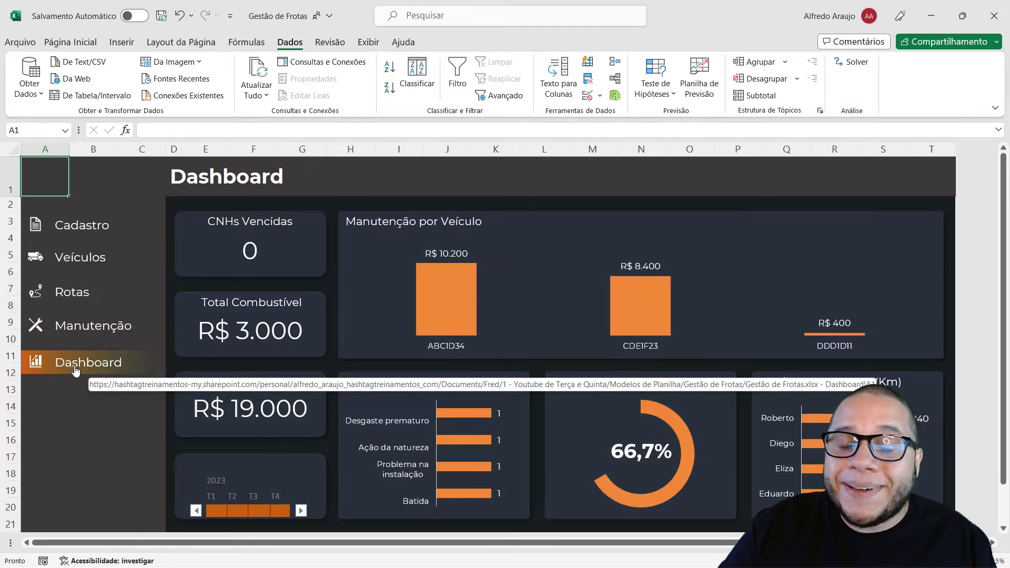
{"action": "left_click", "coordinate": [61, 339]}
{"action": "left_click", "coordinate": [87, 288]}
{"action": "left_click", "coordinate": [93, 263]}
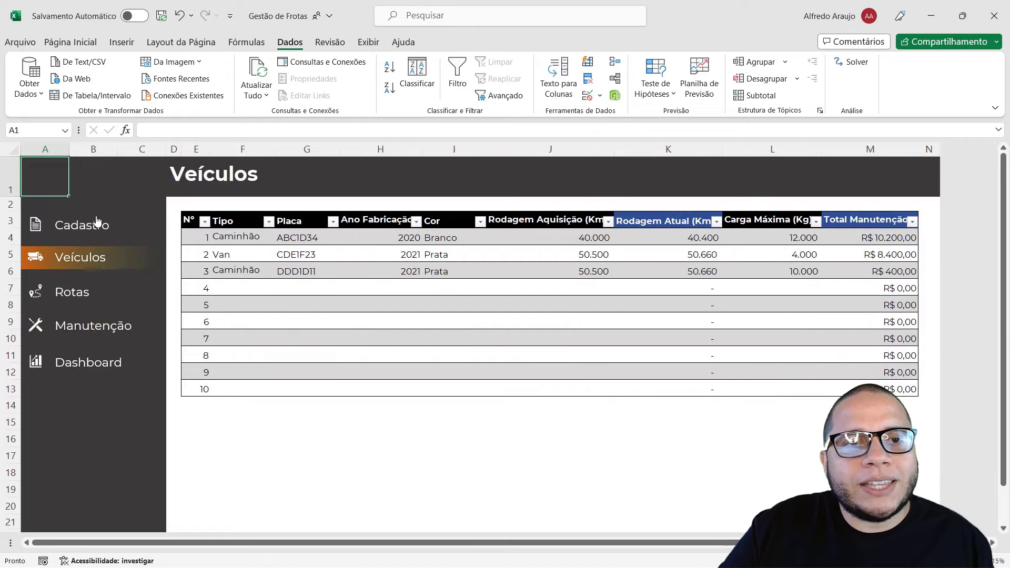
{"action": "left_click", "coordinate": [97, 222]}
{"action": "left_click", "coordinate": [96, 257]}
{"action": "left_click", "coordinate": [84, 305]}
{"action": "left_click", "coordinate": [92, 327]}
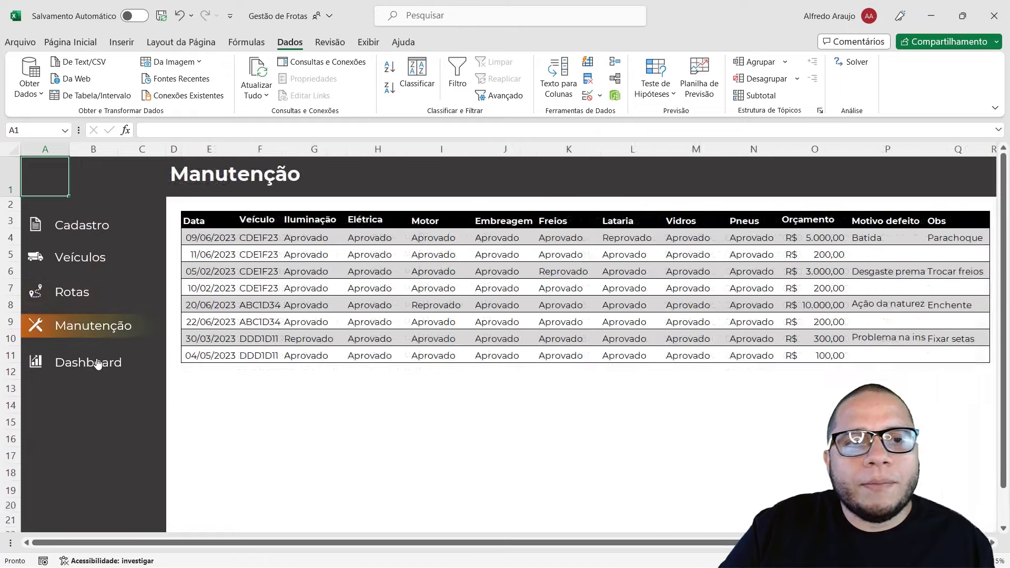
{"action": "left_click", "coordinate": [98, 363]}
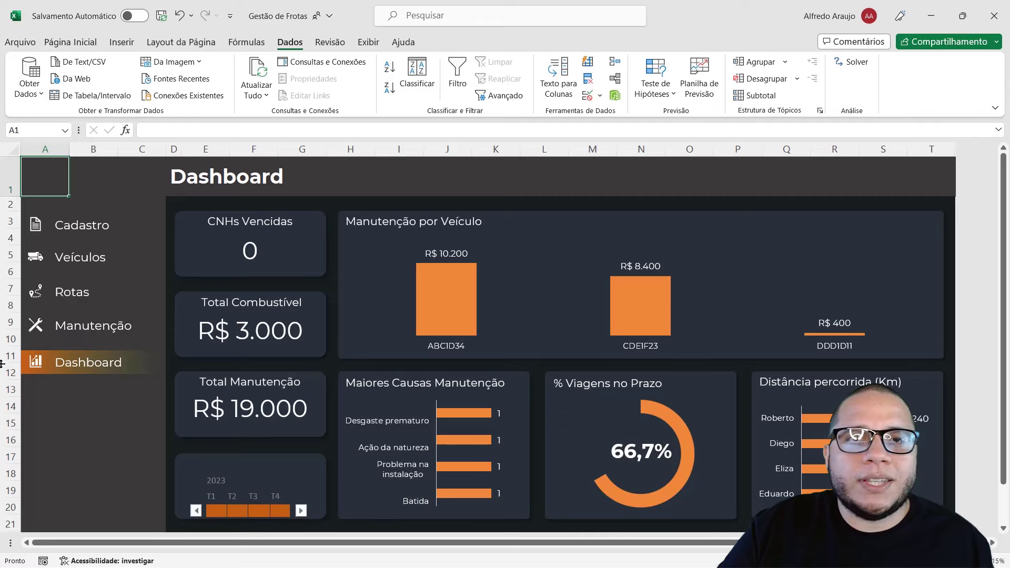